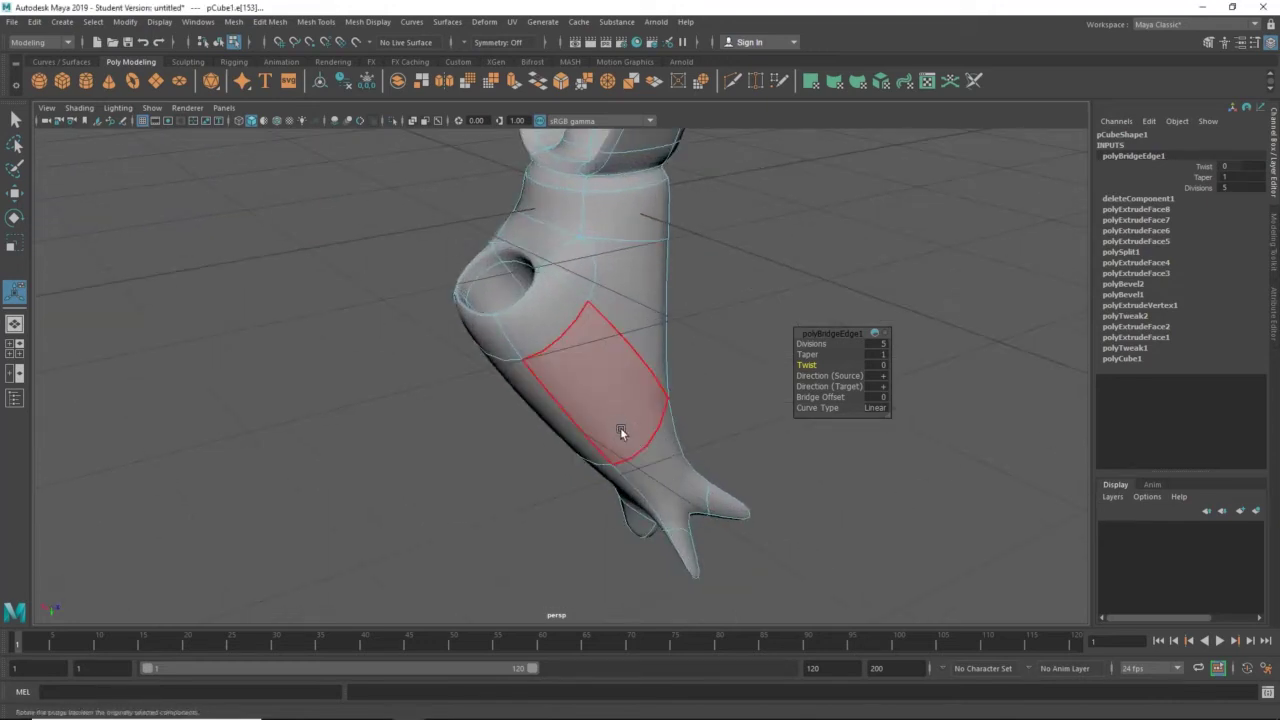
Extrude the two opposite lower-body side faces into short wings with Thickness 0.7 and Offset 0.21.
click(604, 376)
alt+drag(604, 376, 366, 420)
shift+click(541, 363)
key(ctrl+e)
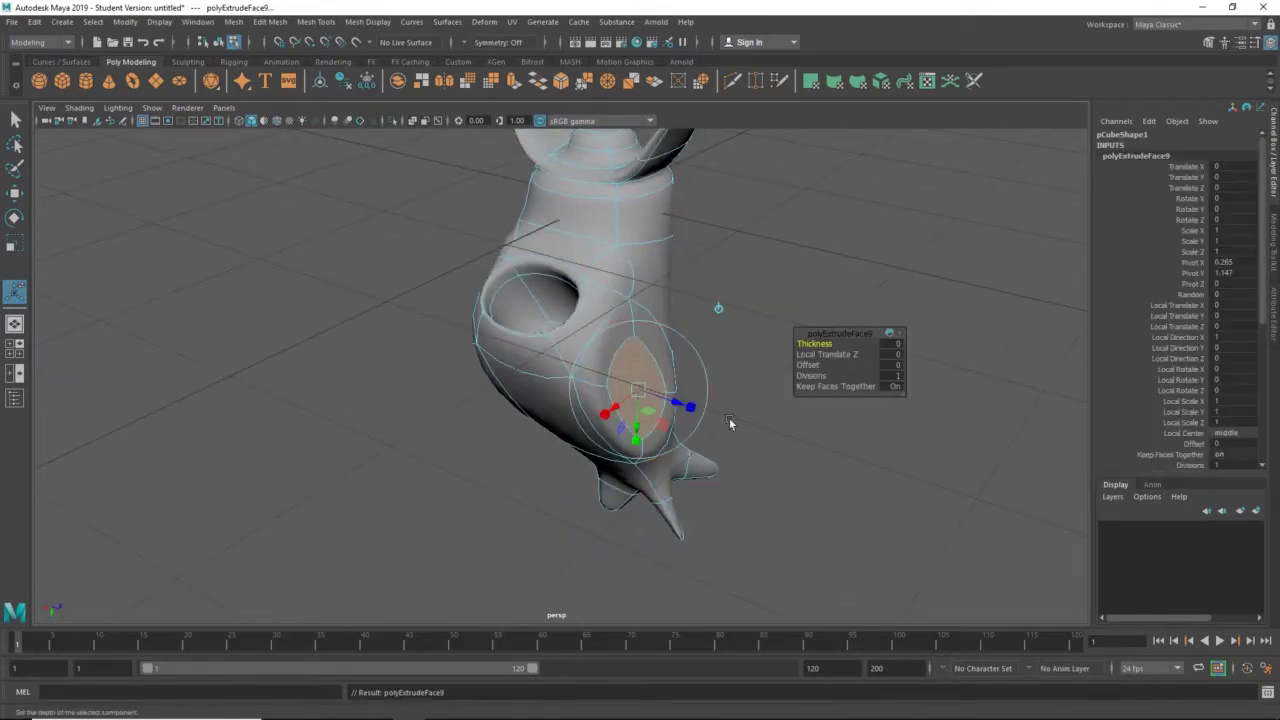
alt+drag(812, 343, 700, 380)
middle_drag(700, 380, 715, 385)
alt+drag(715, 385, 672, 430)
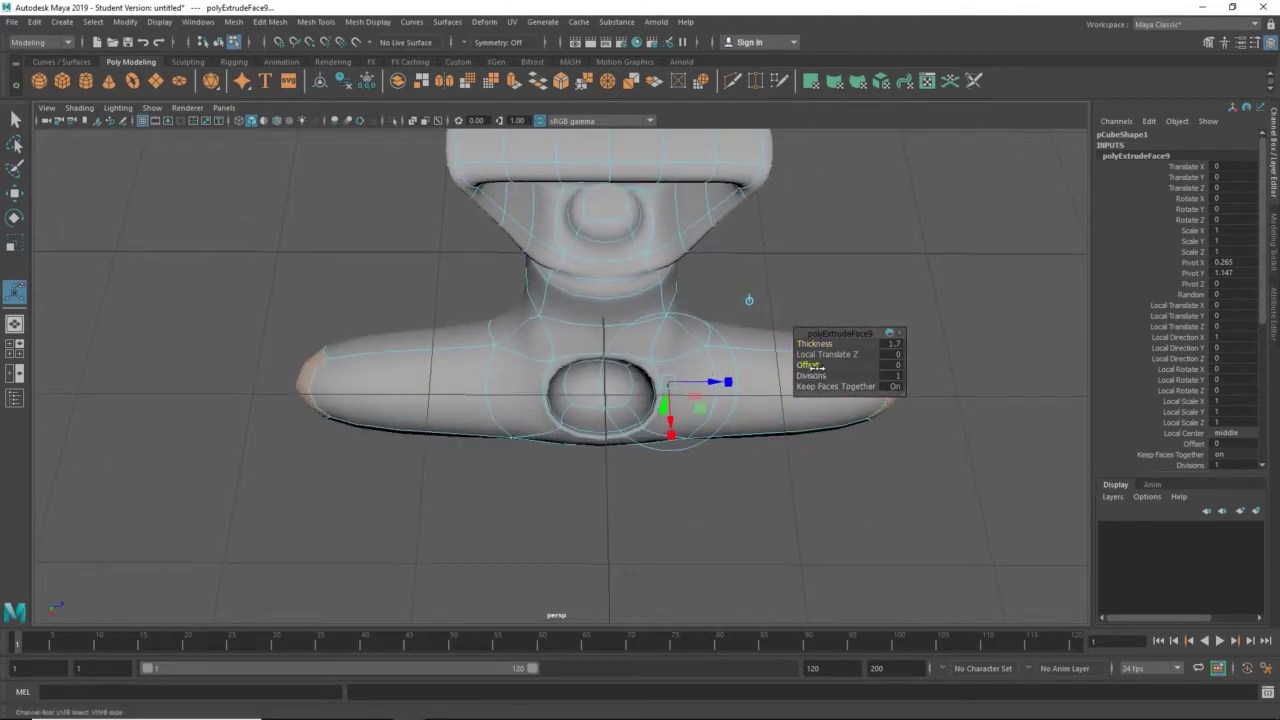
mouse_move(808, 366)
mouse_down()
mouse_move(834, 374)
mouse_move(818, 346)
mouse_up()
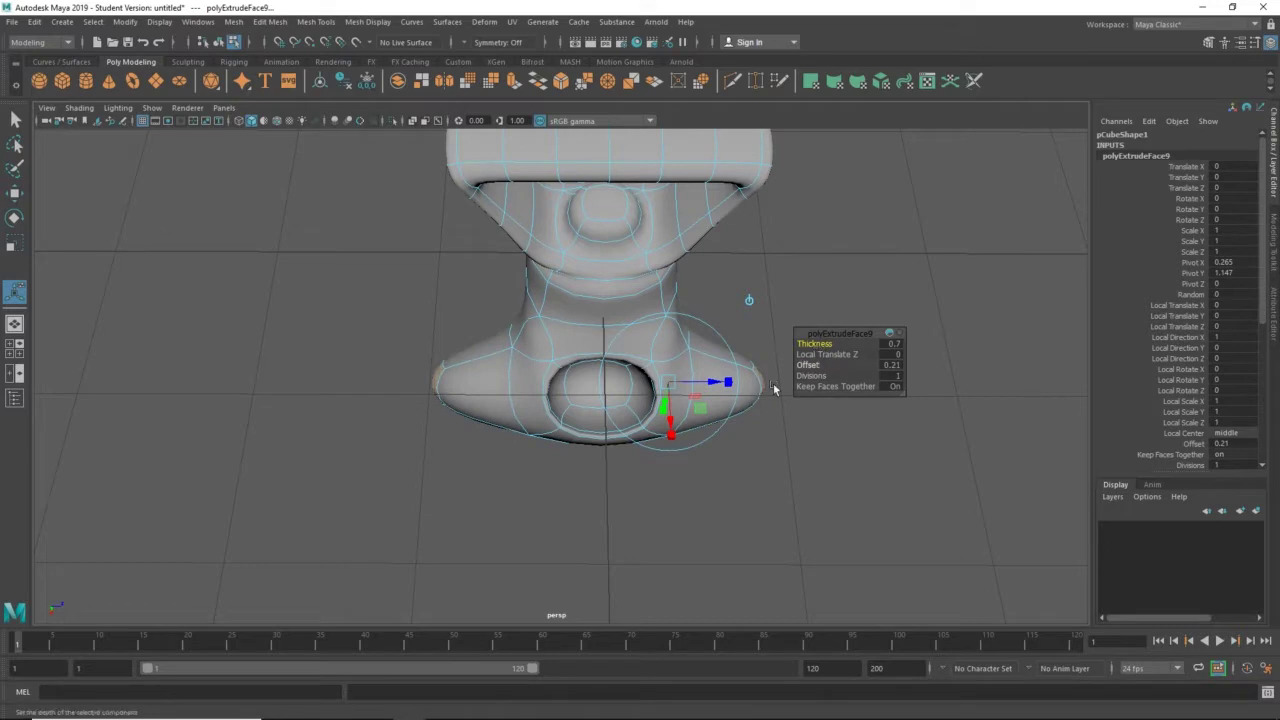
Extrude the wing ends three more times, reaching Thickness 1.6, to form long arms with rounded pods.
key(ctrl+e)
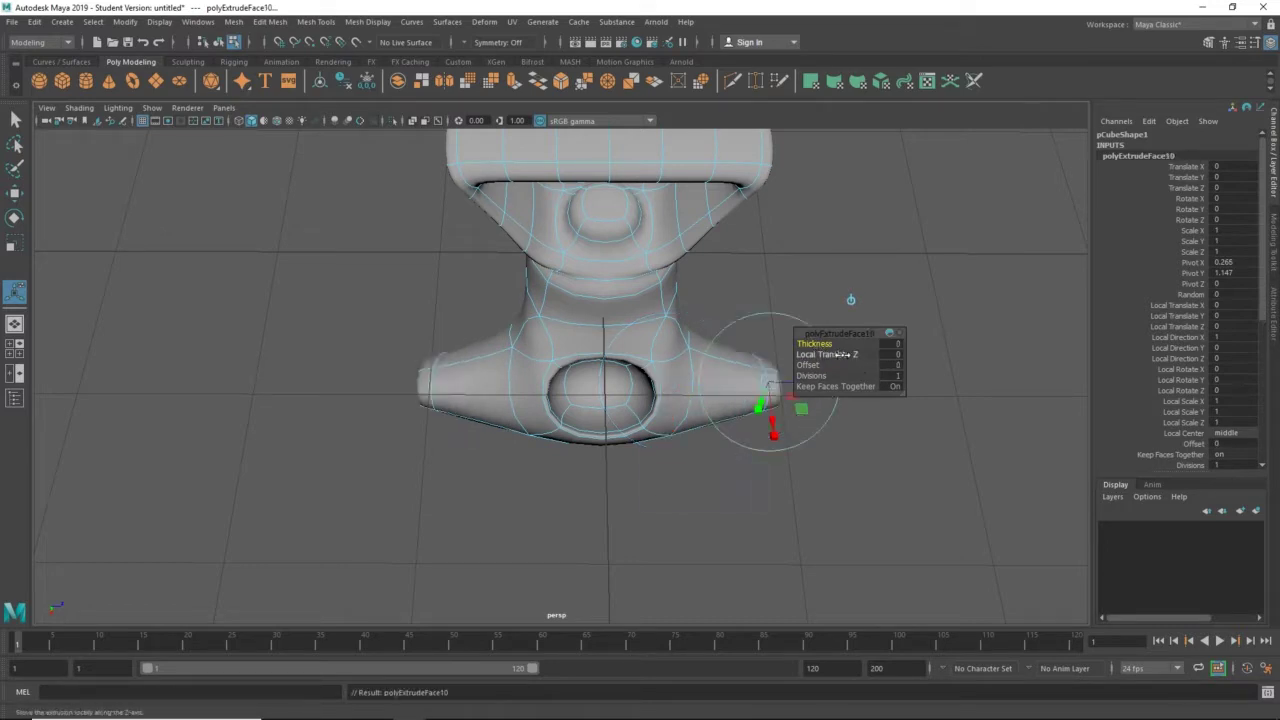
drag(831, 344, 837, 351)
key(ctrl+e)
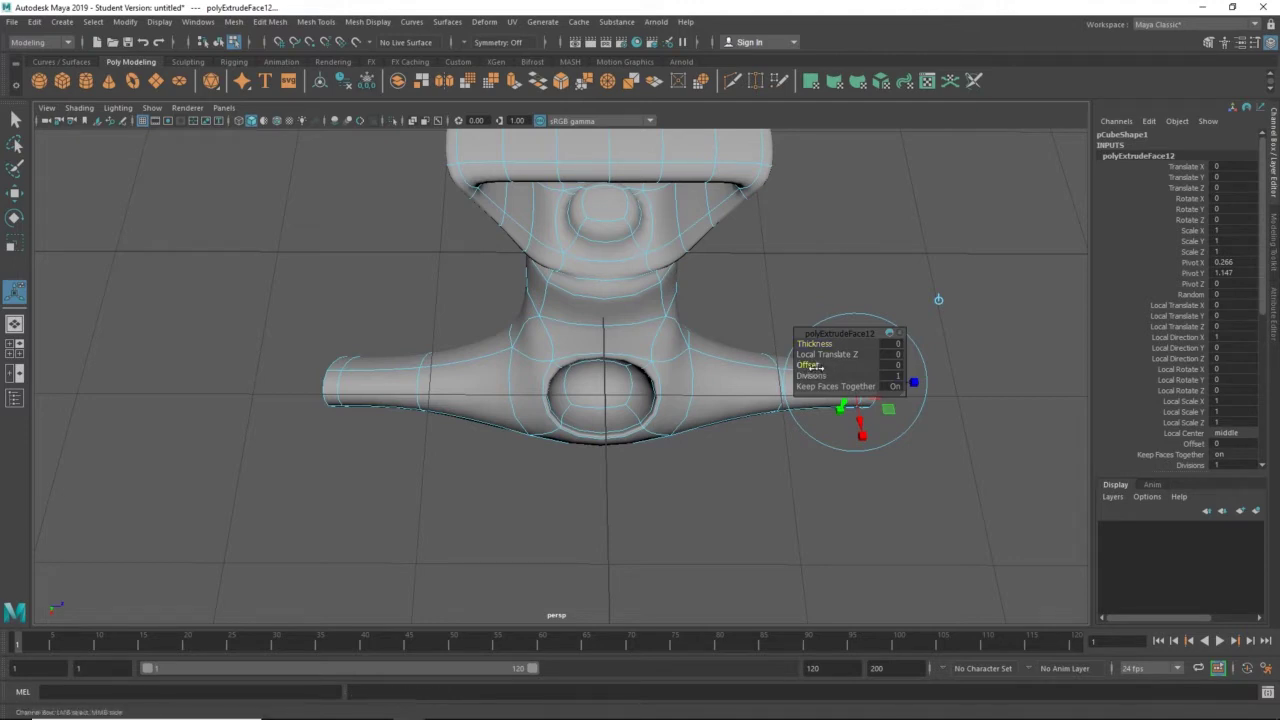
mouse_move(812, 366)
mouse_down()
mouse_move(792, 378)
mouse_move(815, 343)
mouse_up()
key(ctrl+e)
alt+drag(668, 417, 408, 398)
Extrude both pod end faces outward with Thickness 1.8 and Offset 0.64.
click(746, 372)
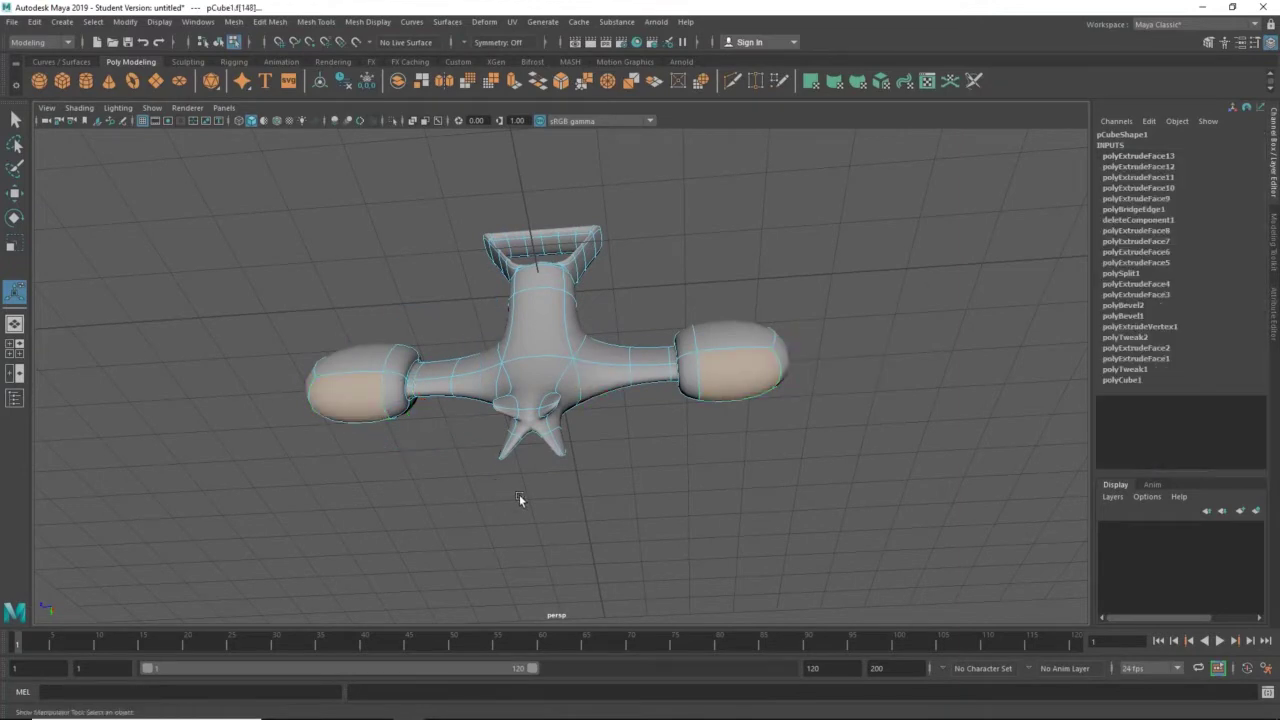
key(ctrl+e)
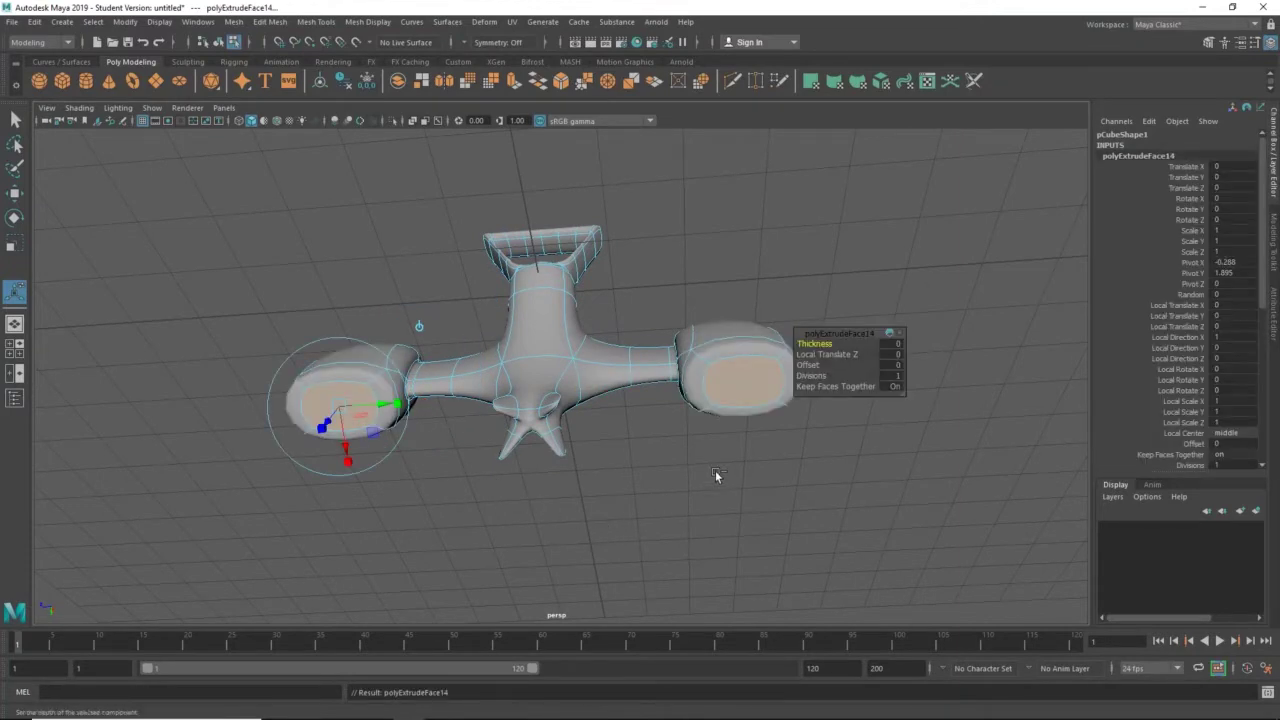
key(ctrl+e)
drag(822, 343, 858, 376)
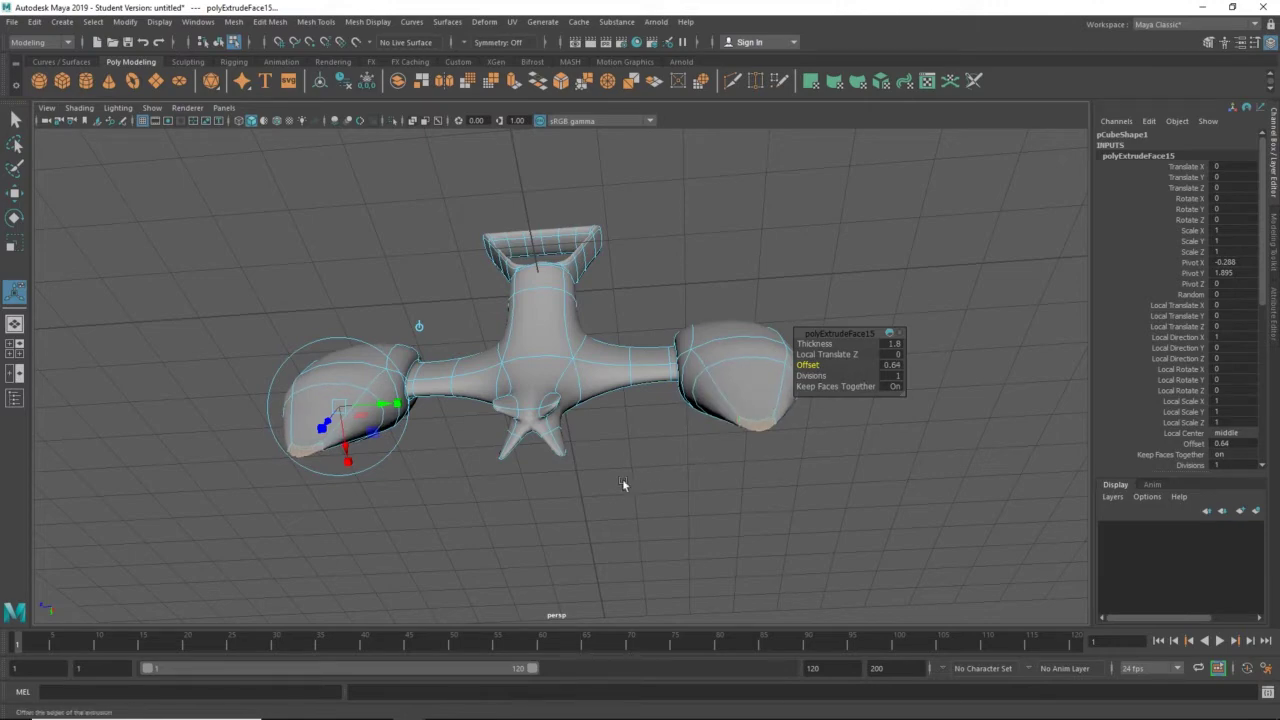
Orbit the view from above to the front to check the enlarged pods.
alt+drag(622, 485, 220, 496)
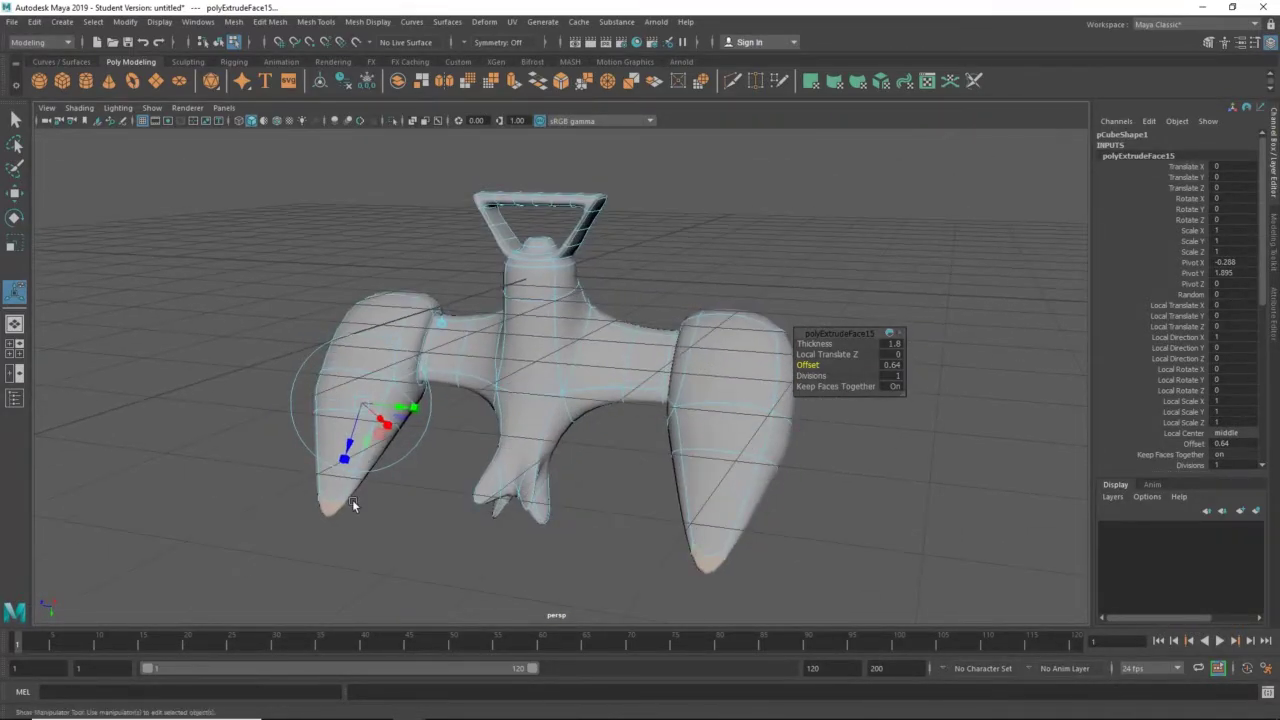
alt+drag(434, 517, 634, 507)
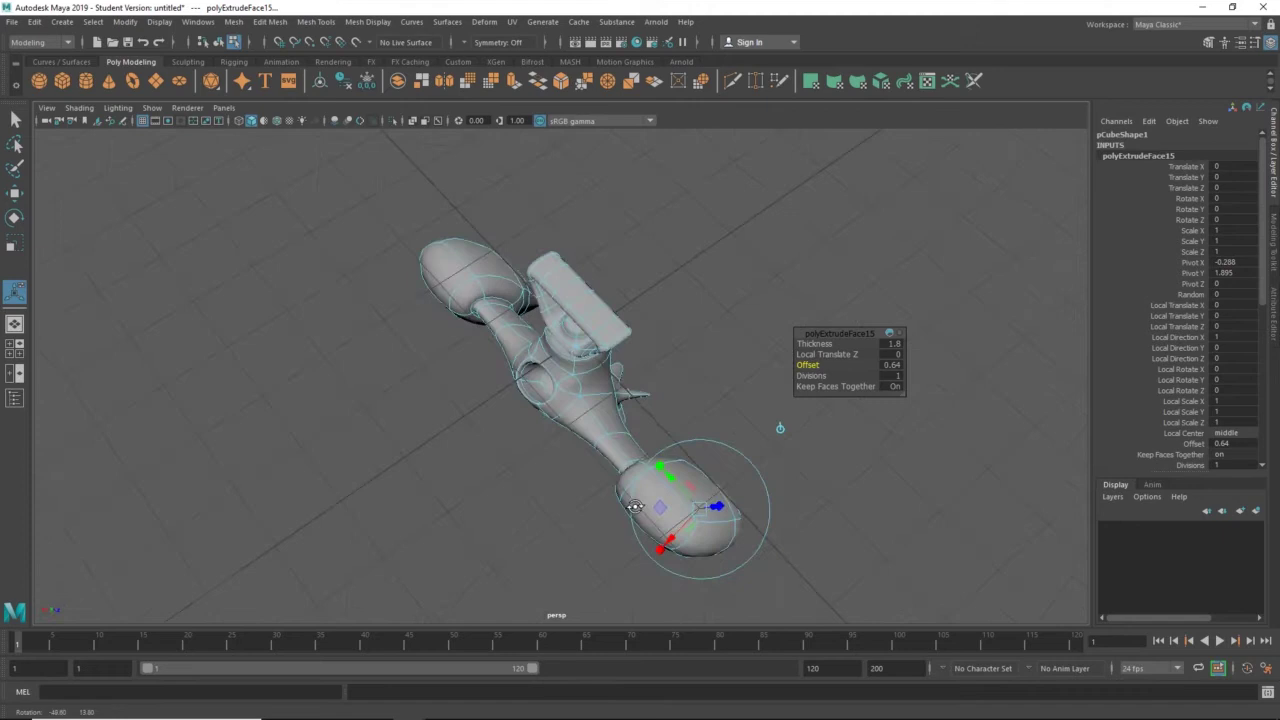
alt+drag(540, 443, 843, 411)
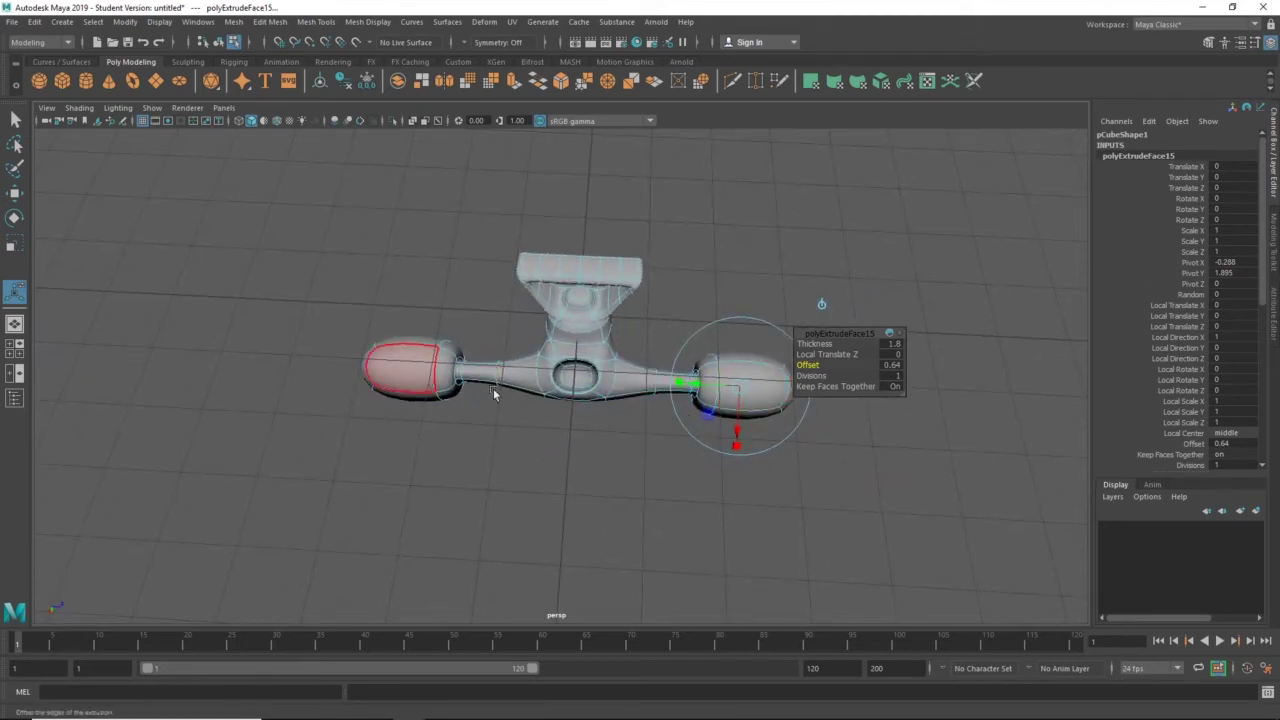
Inset both pod end caps with repeated extrusions at Thickness -0.8 and Offset 0.22.
click(775, 400)
shift+click(425, 377)
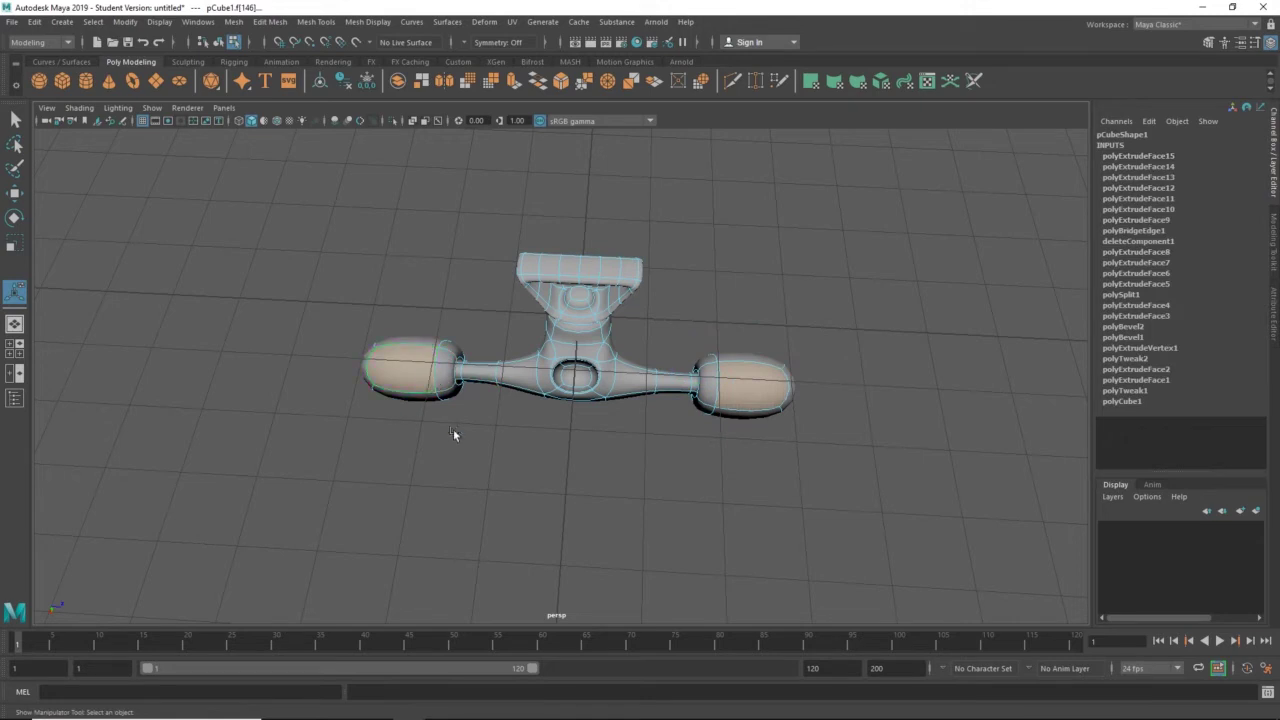
key(ctrl+e)
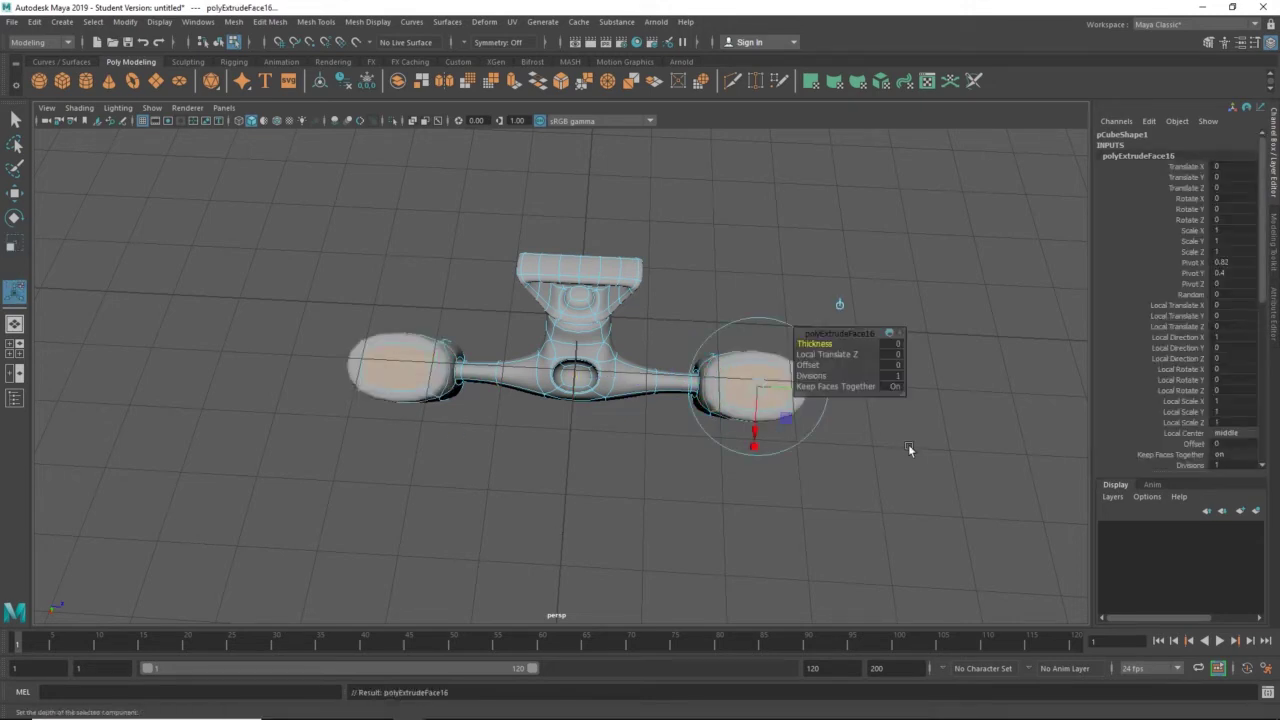
drag(816, 341, 815, 368)
key(ctrl+e)
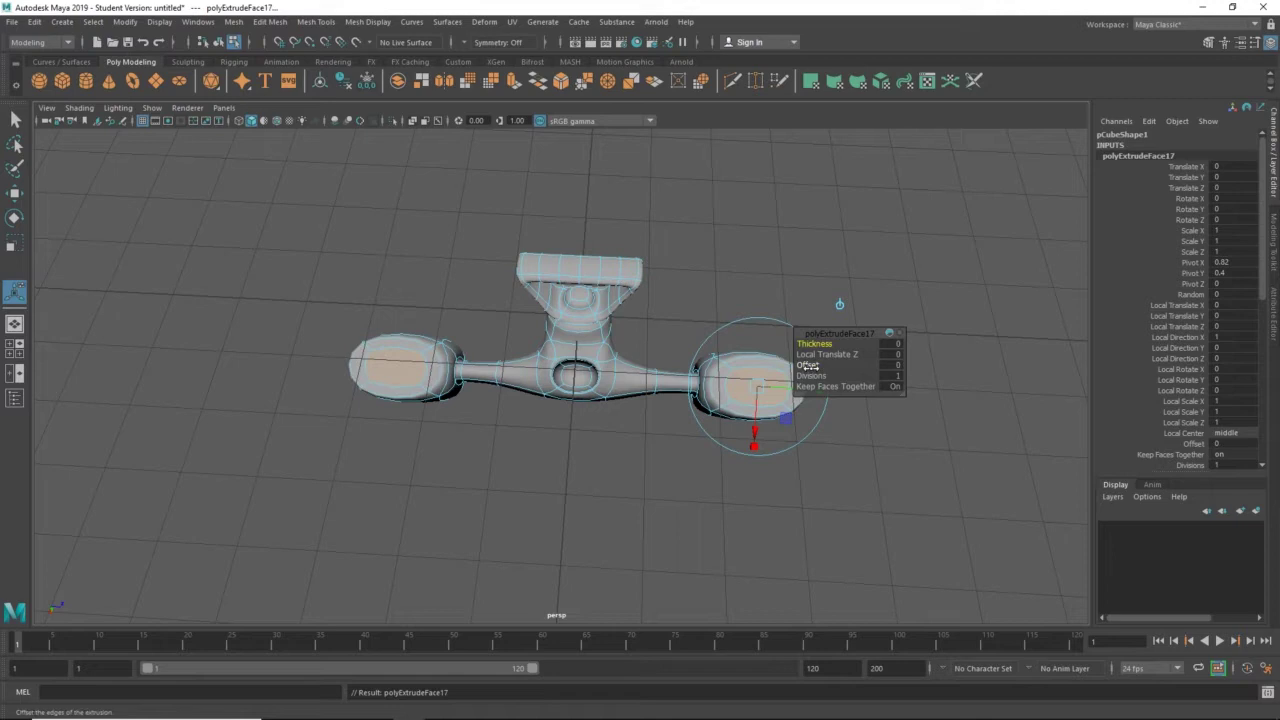
drag(820, 344, 822, 347)
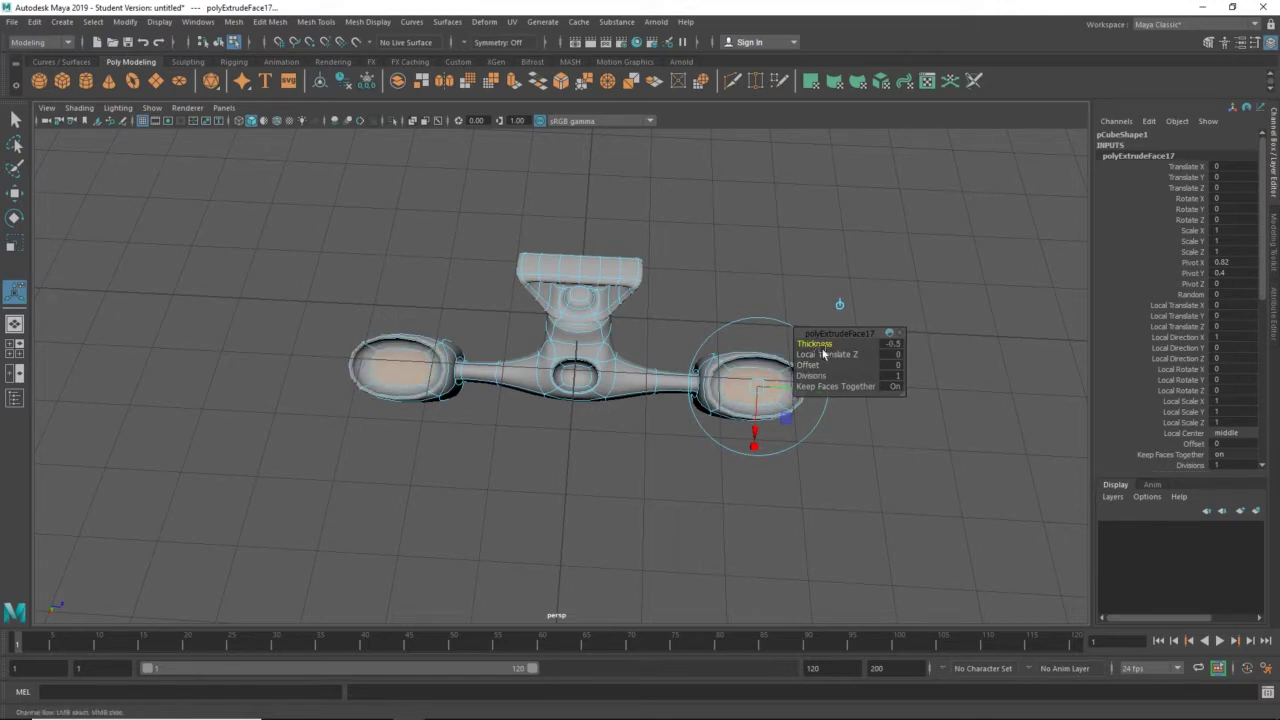
key(ctrl+e)
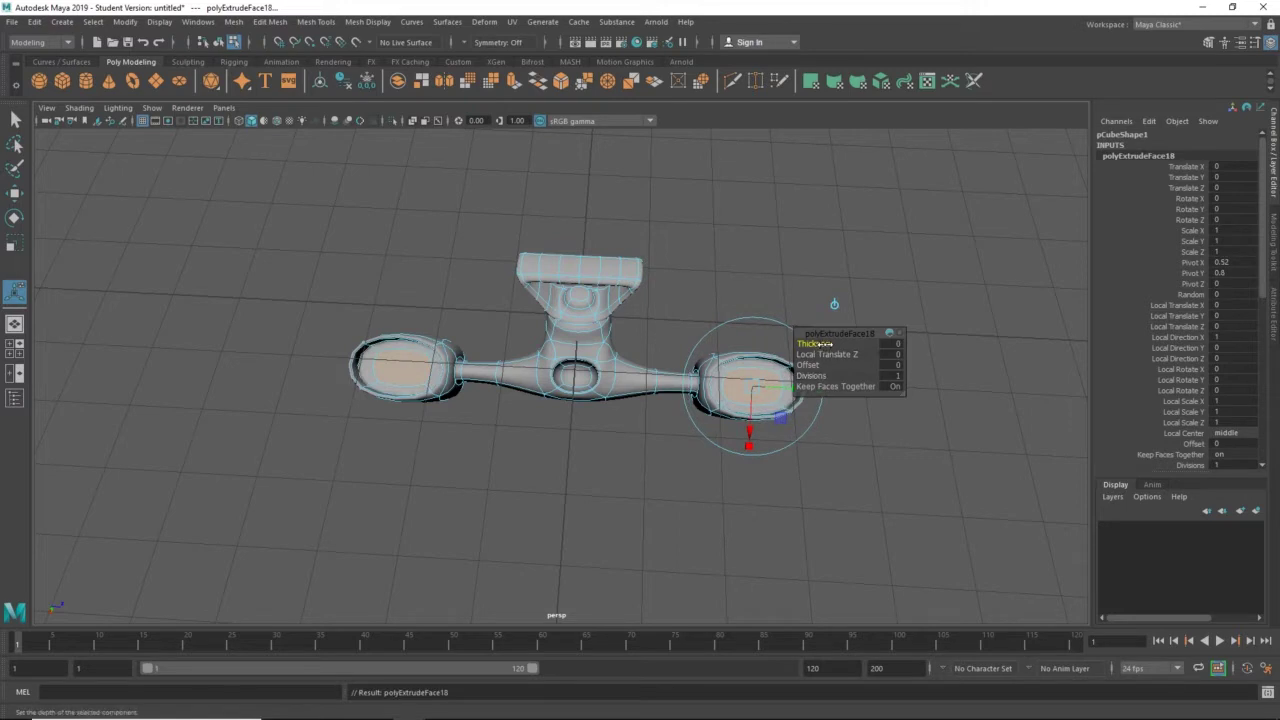
mouse_move(815, 370)
mouse_down()
mouse_move(831, 369)
mouse_move(820, 345)
mouse_up()
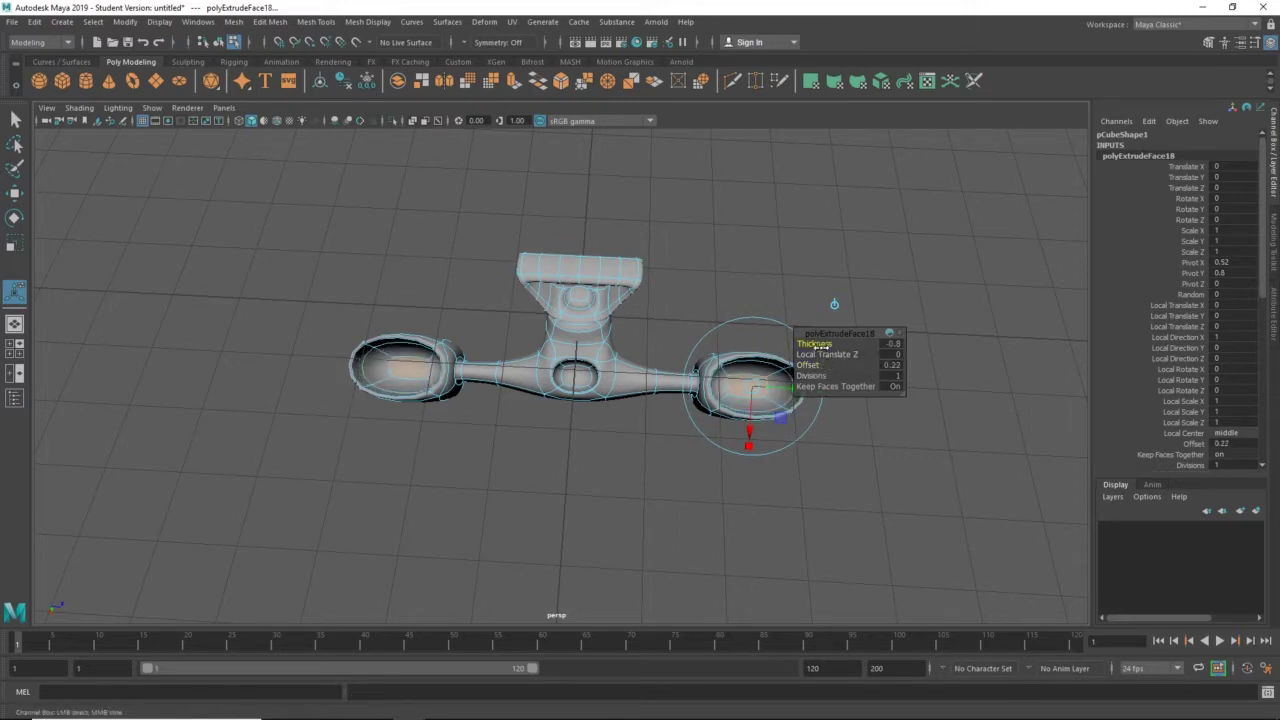
alt+drag(747, 413, 560, 345)
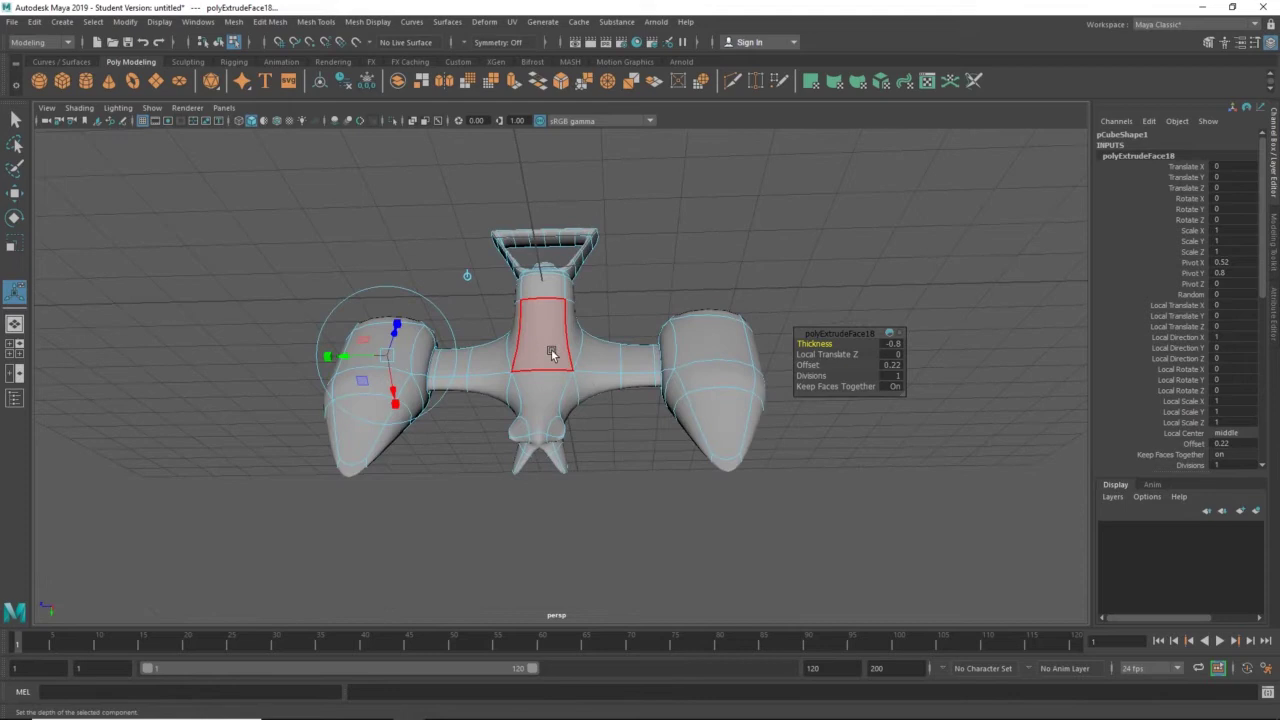
Extrude the front body face twice, pulling it out to Local Translate Z 0.466.
alt+drag(621, 437, 534, 343)
click(534, 343)
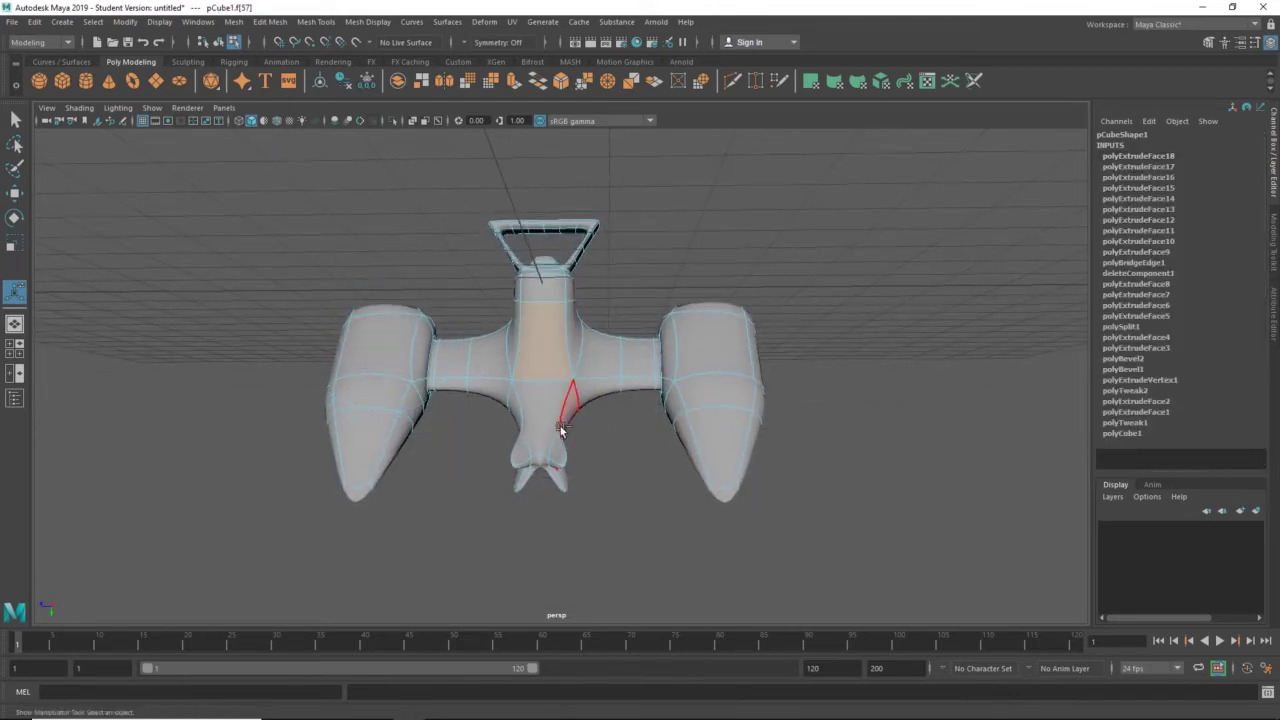
click(560, 430)
key(ctrl+e)
alt+drag(612, 372, 600, 343)
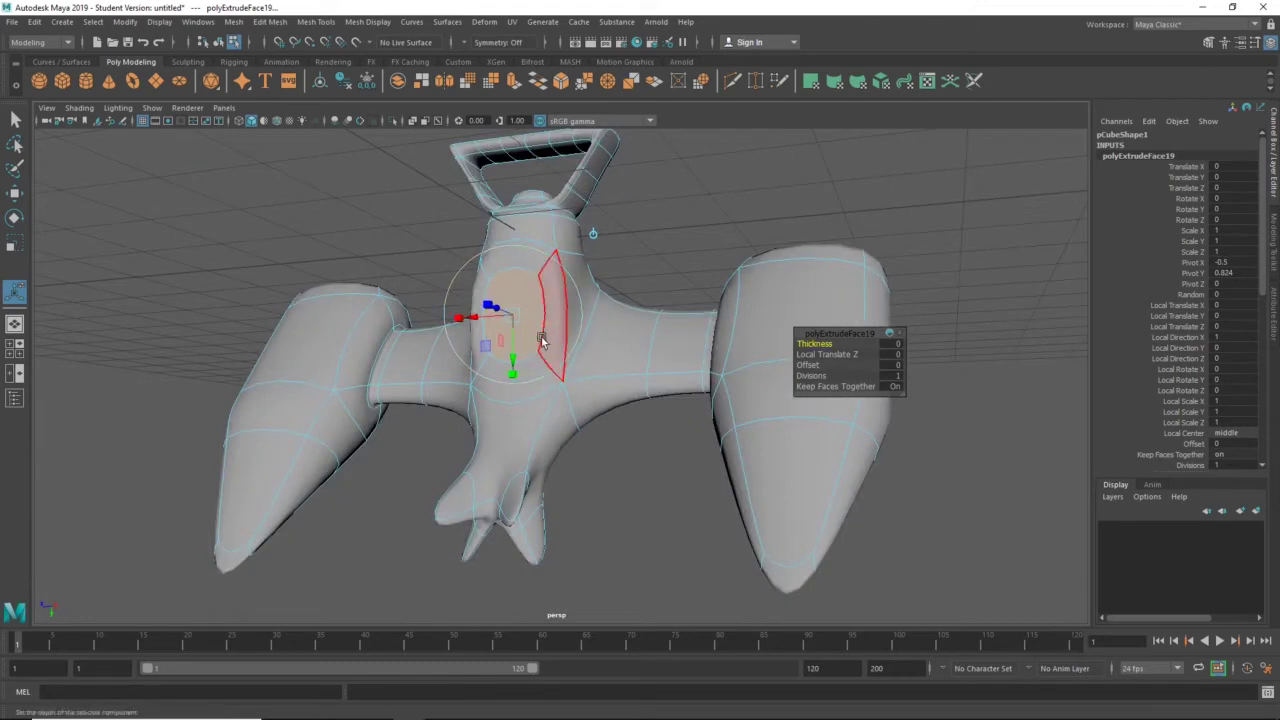
drag(500, 314, 485, 305)
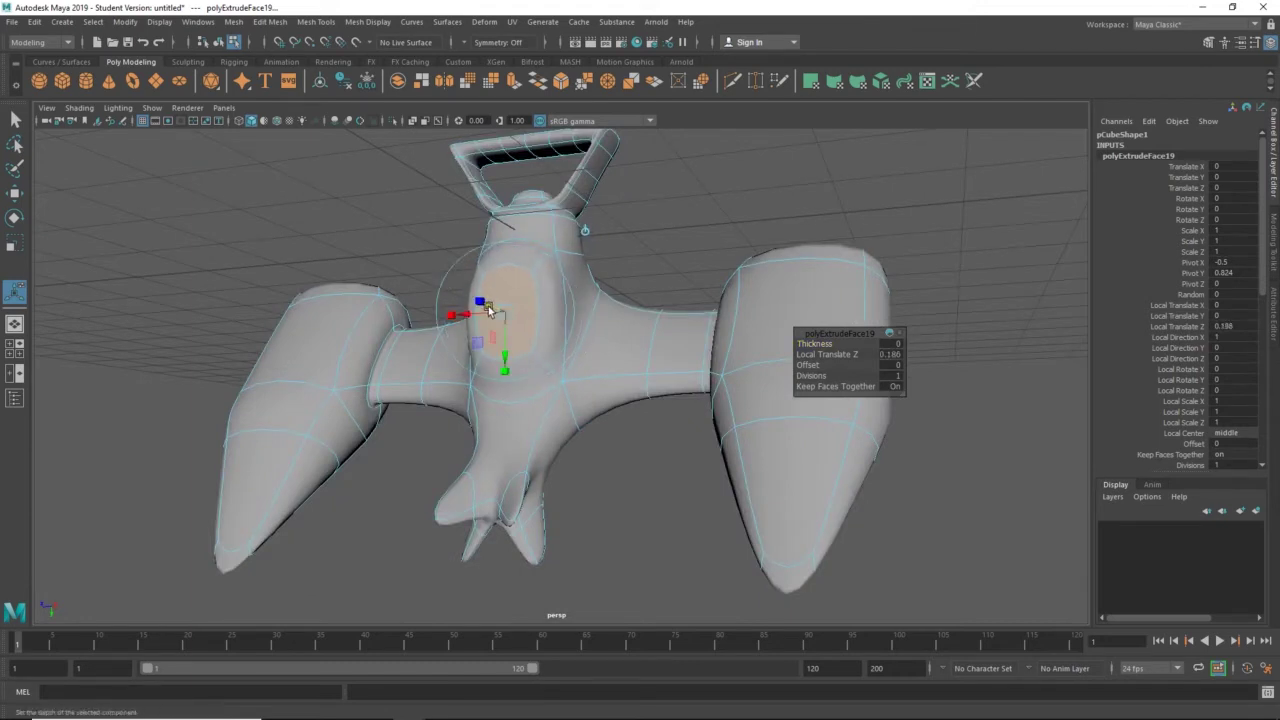
key(ctrl+e)
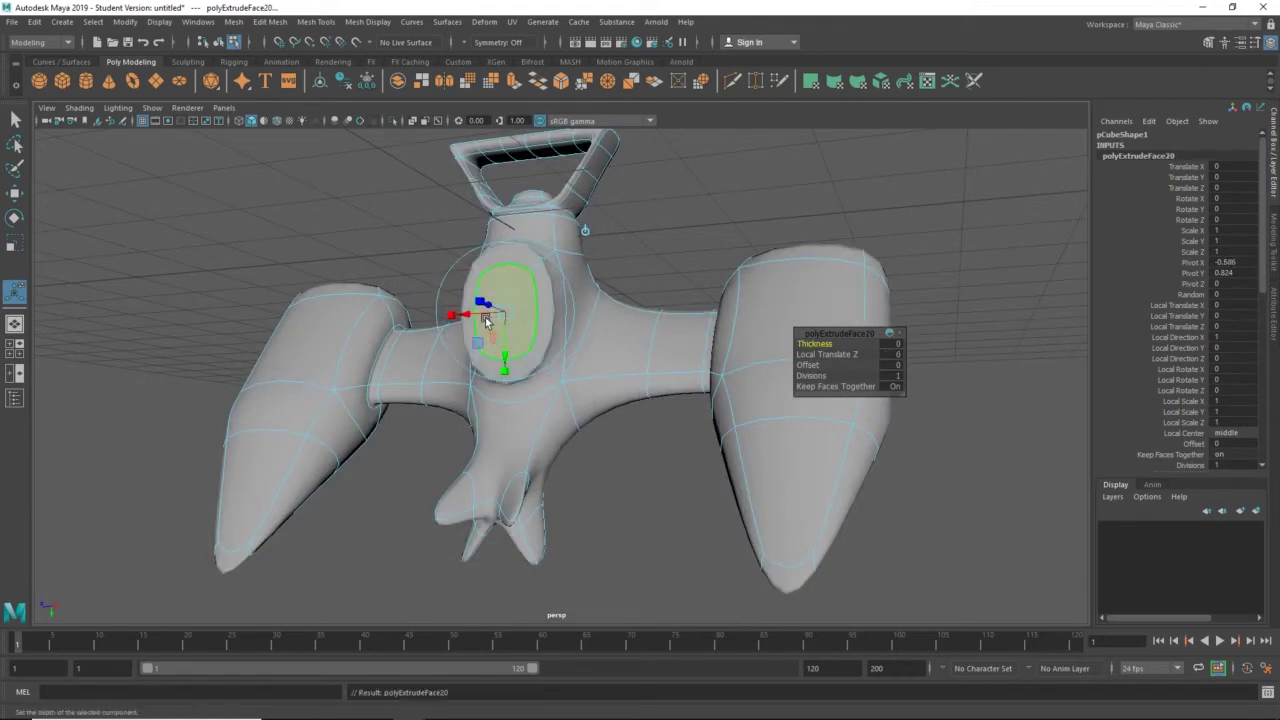
drag(491, 320, 460, 294)
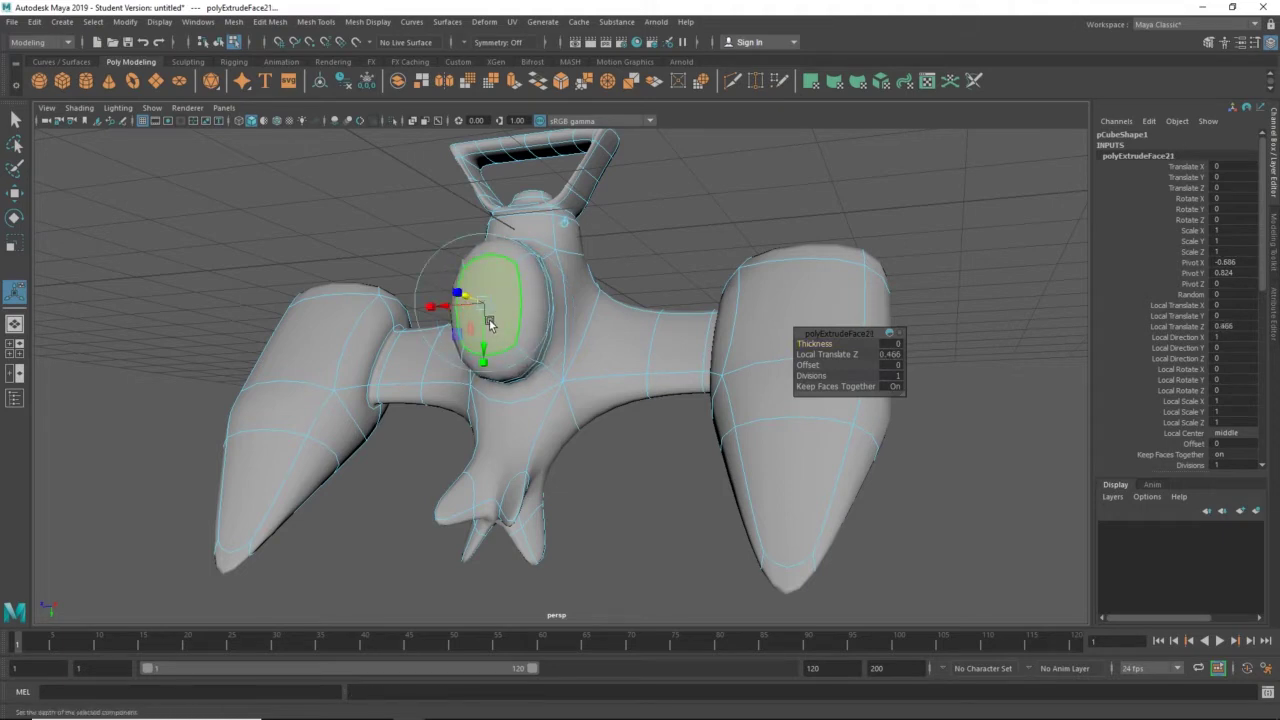
Scale the bulge's front face down evenly and inspect the body up close.
key(r)
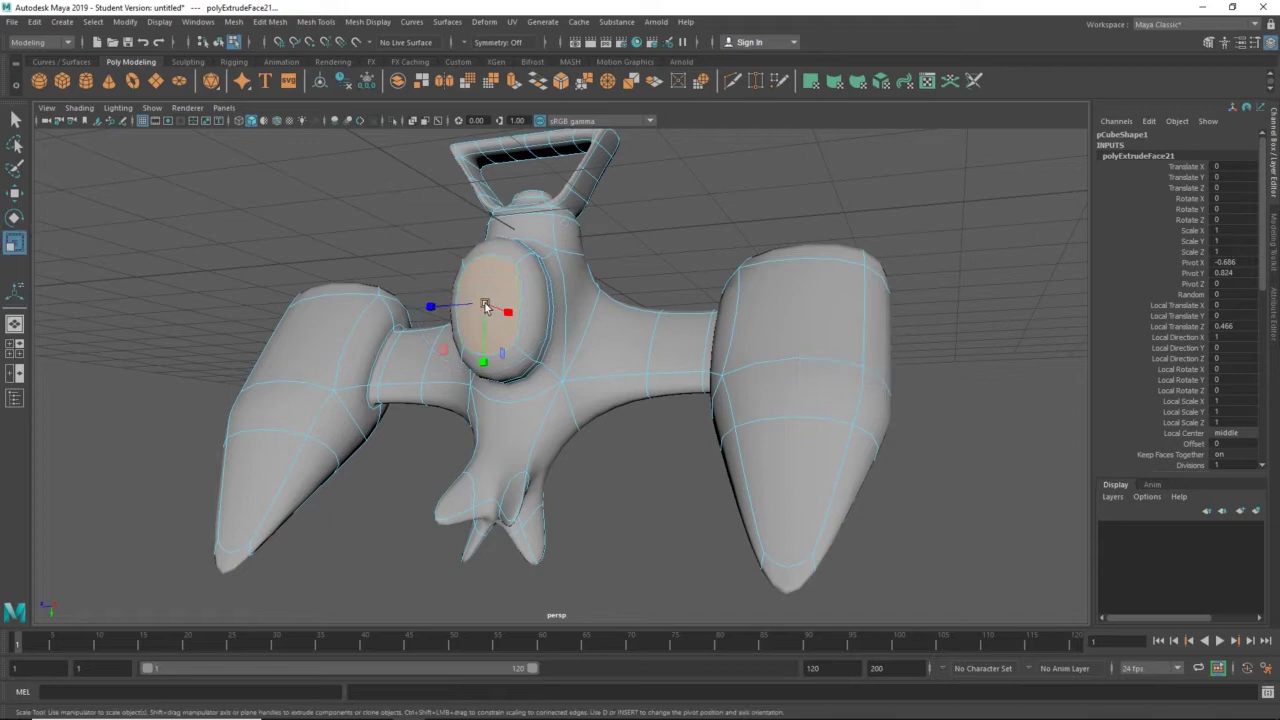
drag(485, 305, 449, 333)
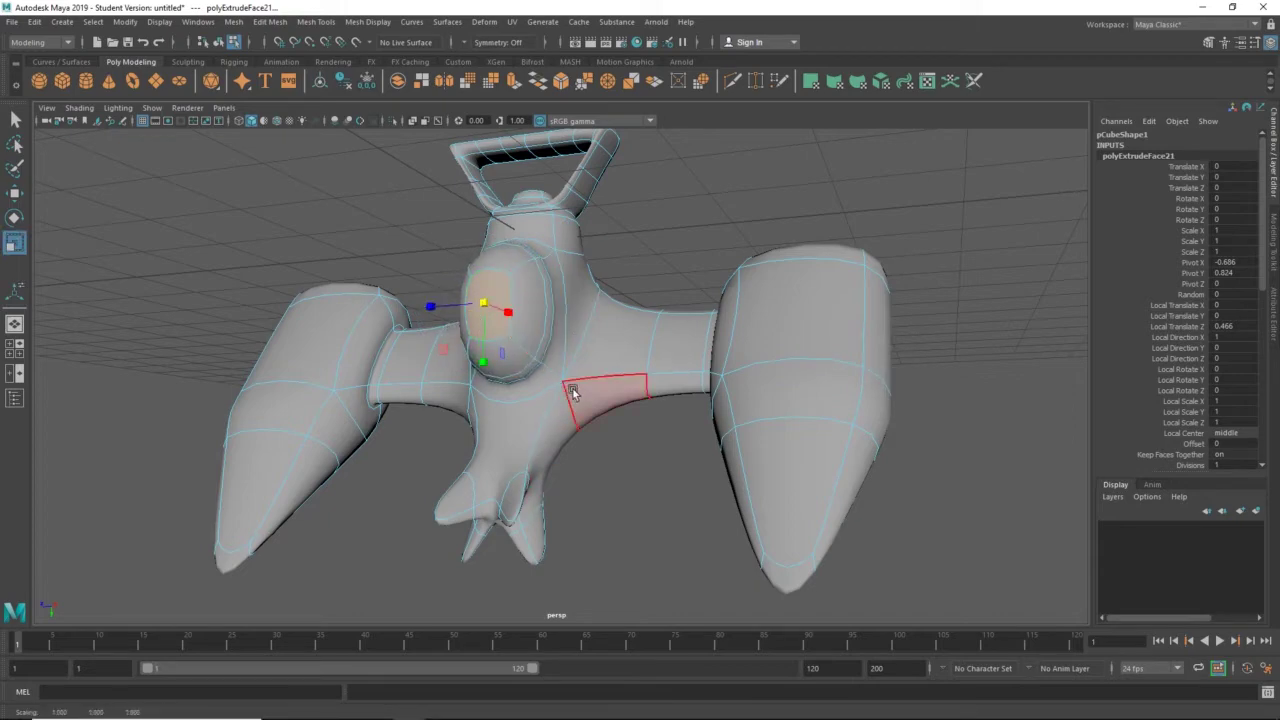
alt+drag(563, 380, 406, 377)
alt+right_drag(406, 377, 406, 471)
alt+drag(406, 471, 432, 226)
Zoom and tumble the view to a raised front angle facing the top handle.
scroll(586, 443, up, 4)
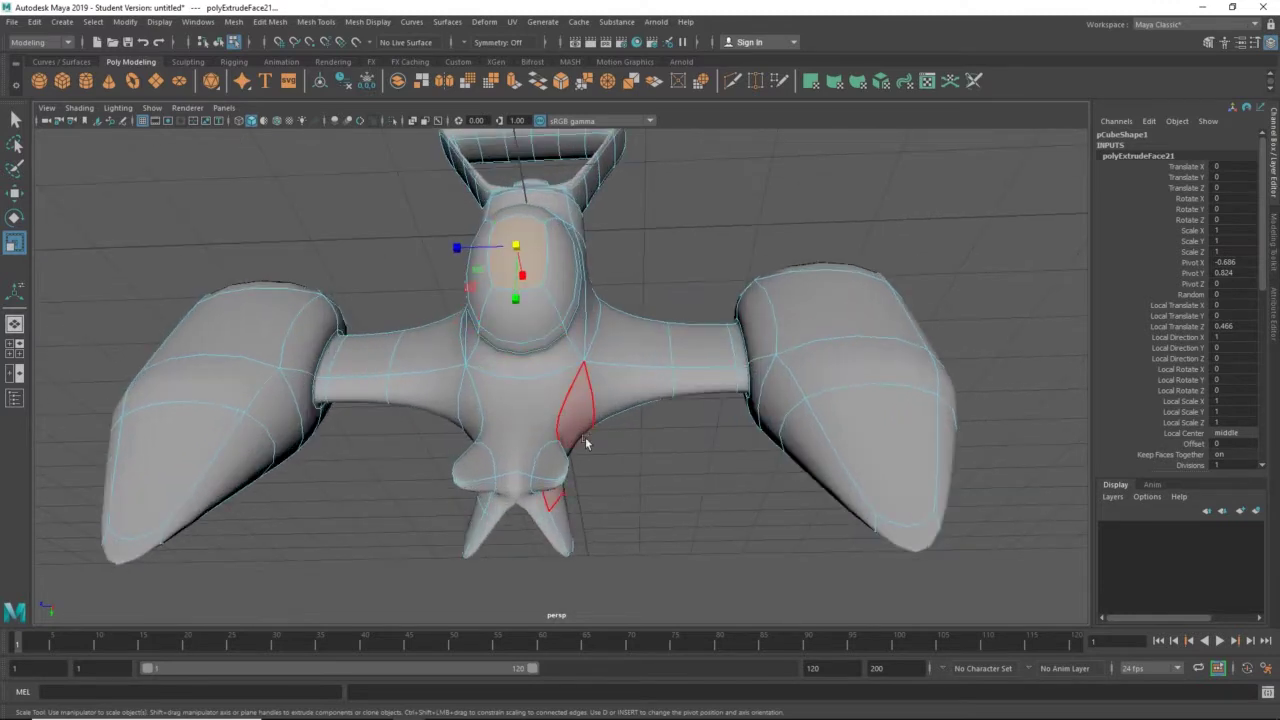
alt+drag(586, 443, 620, 447)
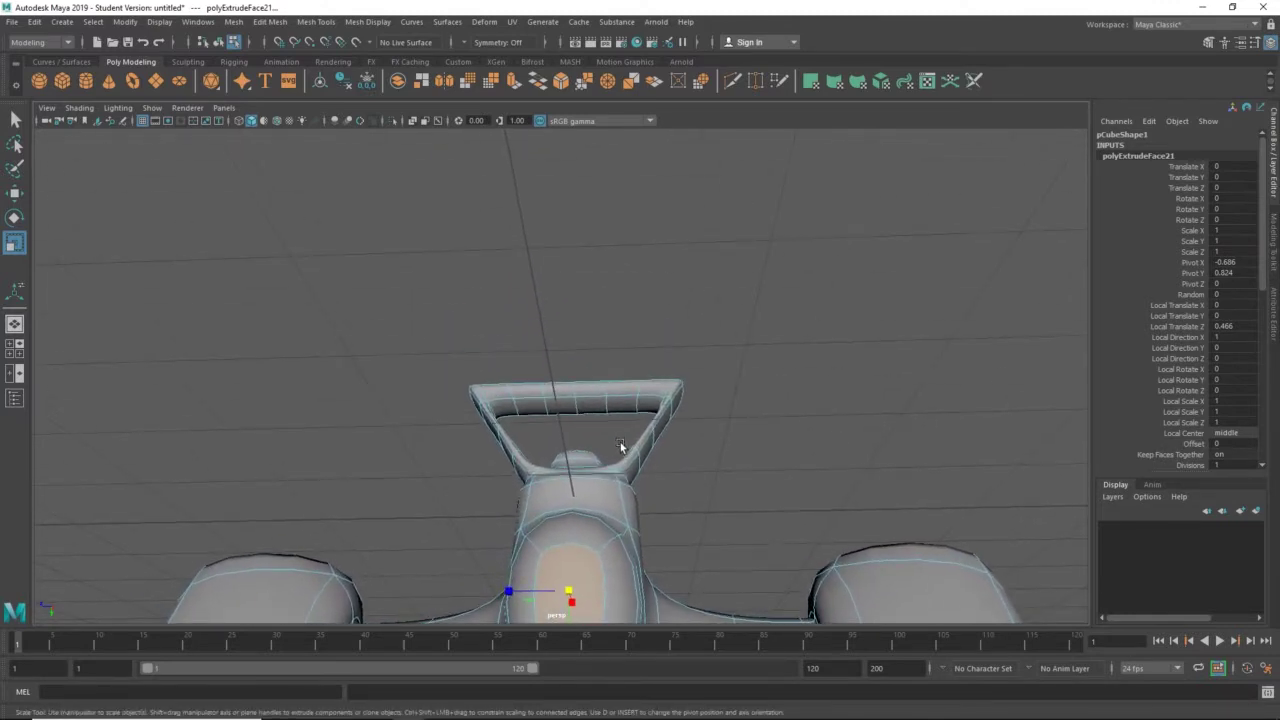
alt+drag(718, 449, 620, 370)
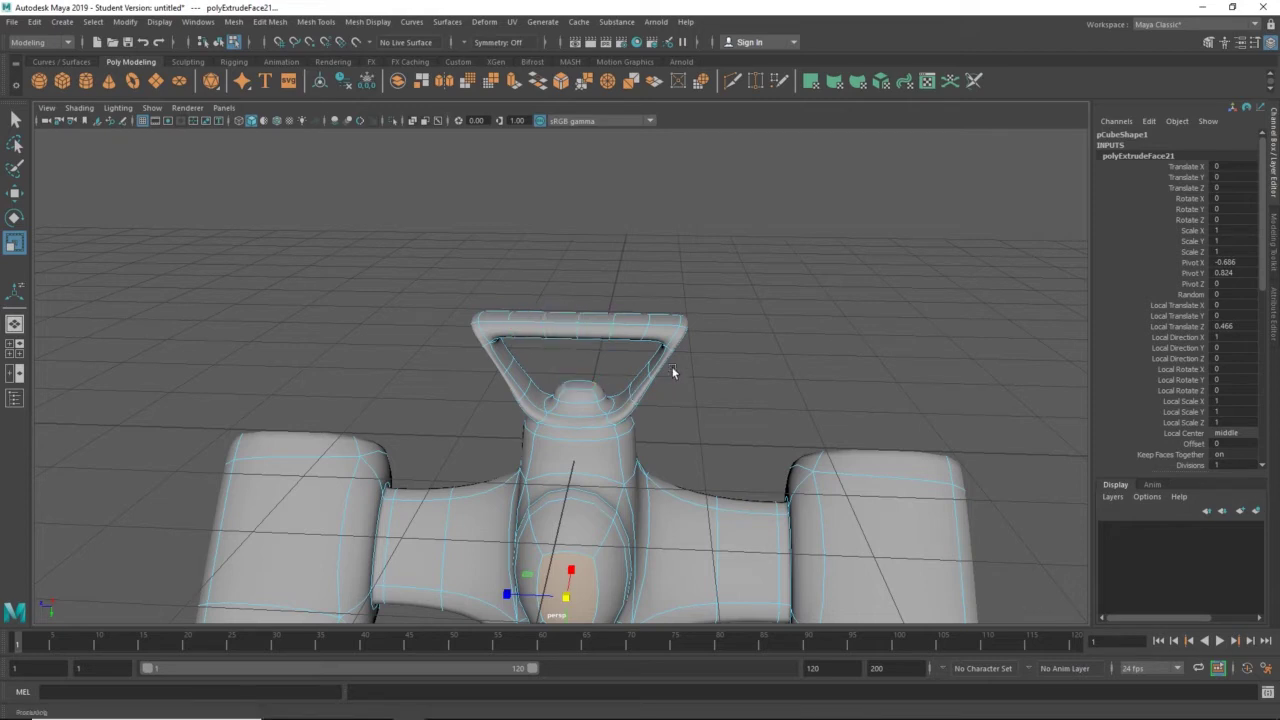
Delete two adjacent faces on the handle's top bar to open a hole, then view it frontally.
click(572, 323)
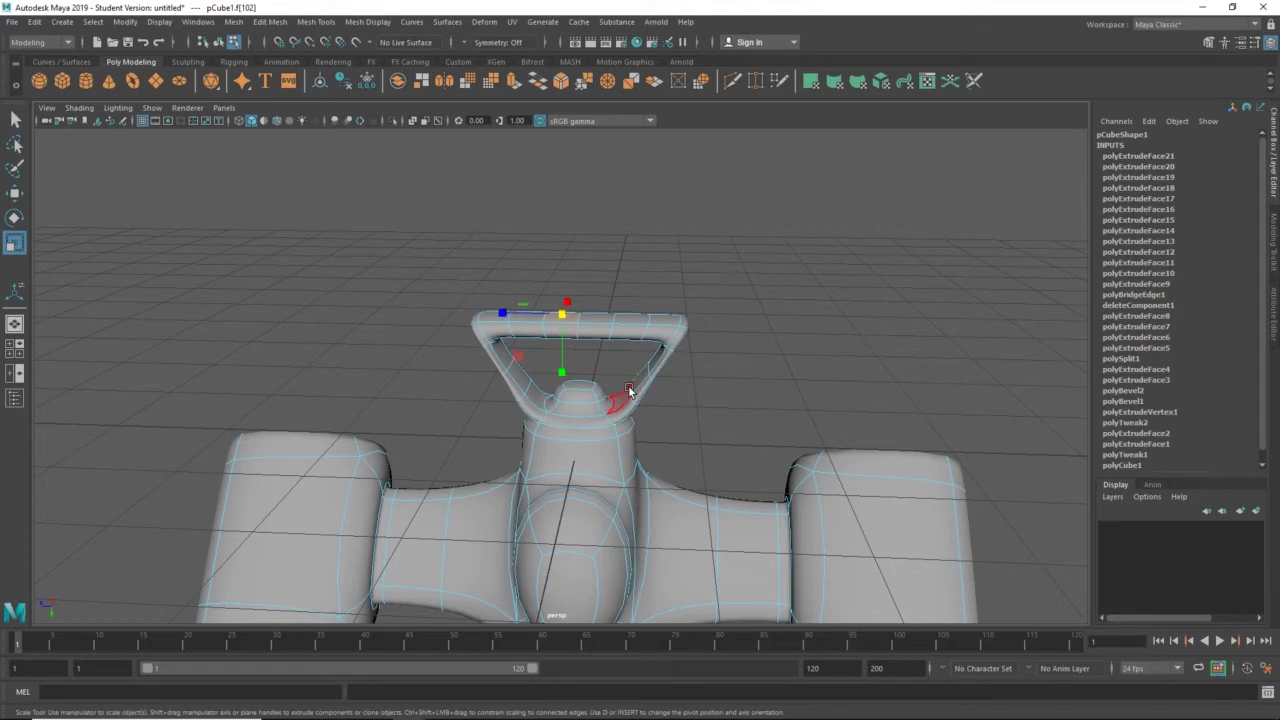
key(Delete)
alt+right_drag(628, 390, 641, 481)
click(628, 413)
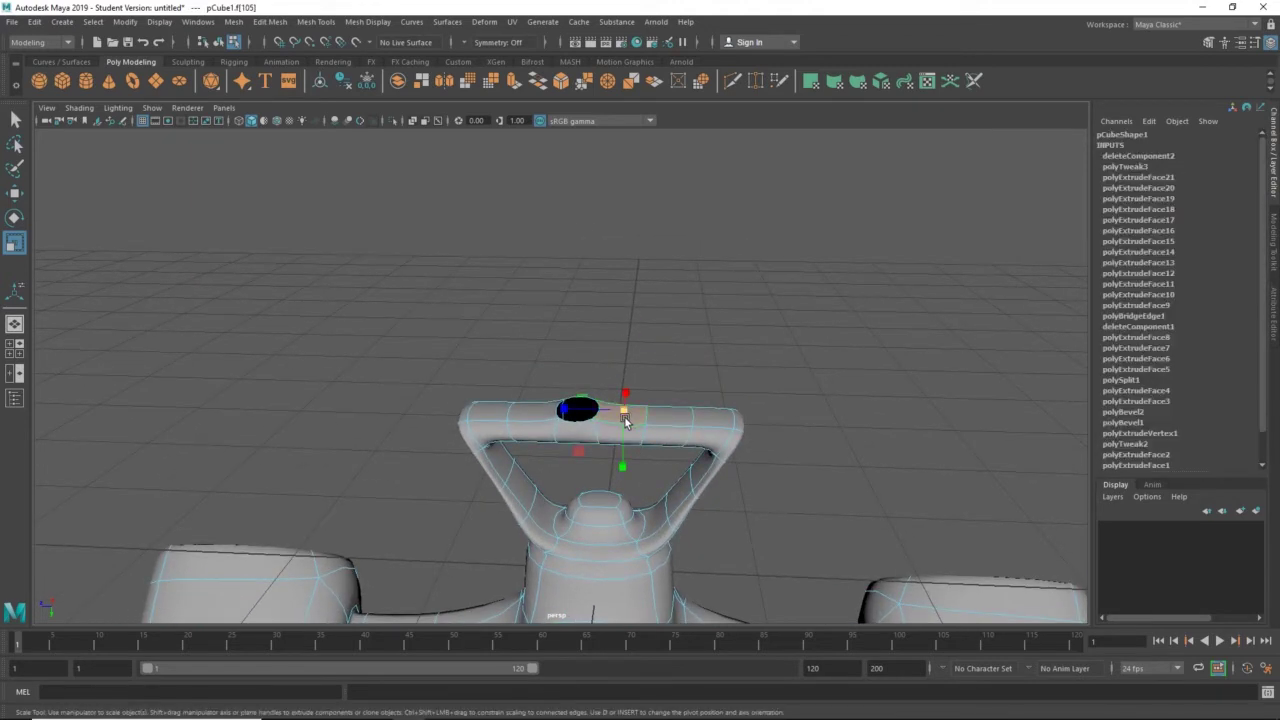
key(Delete)
alt+drag(636, 455, 693, 555)
scroll(686, 520, up, 3)
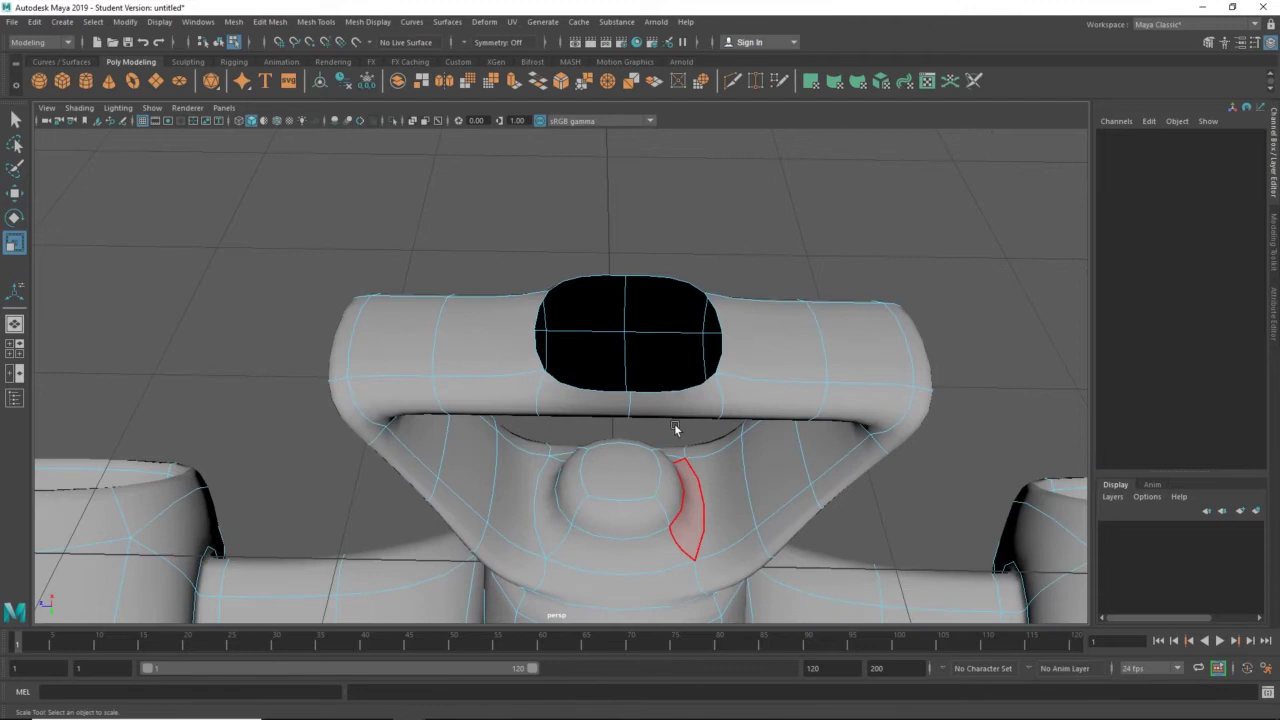
alt+drag(674, 423, 631, 529)
Switch the mesh to vertex mode and select the hole's bottom middle vertex.
click(655, 375)
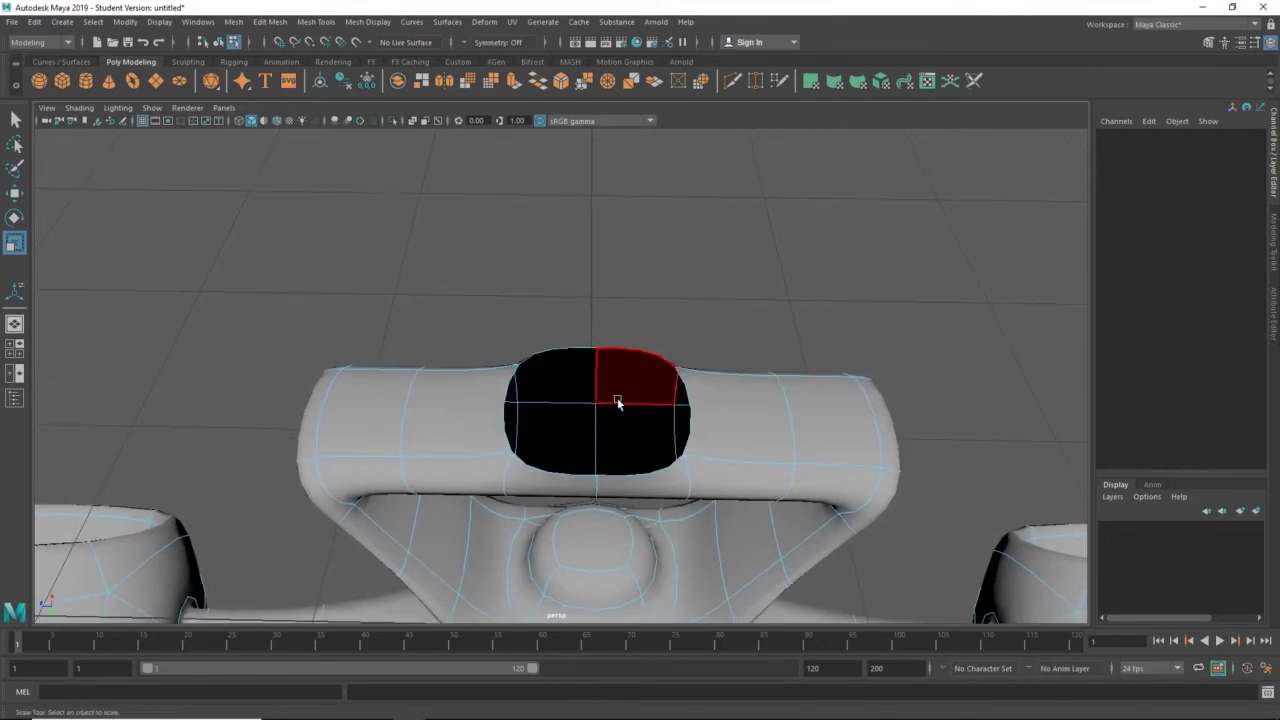
right_click(619, 341)
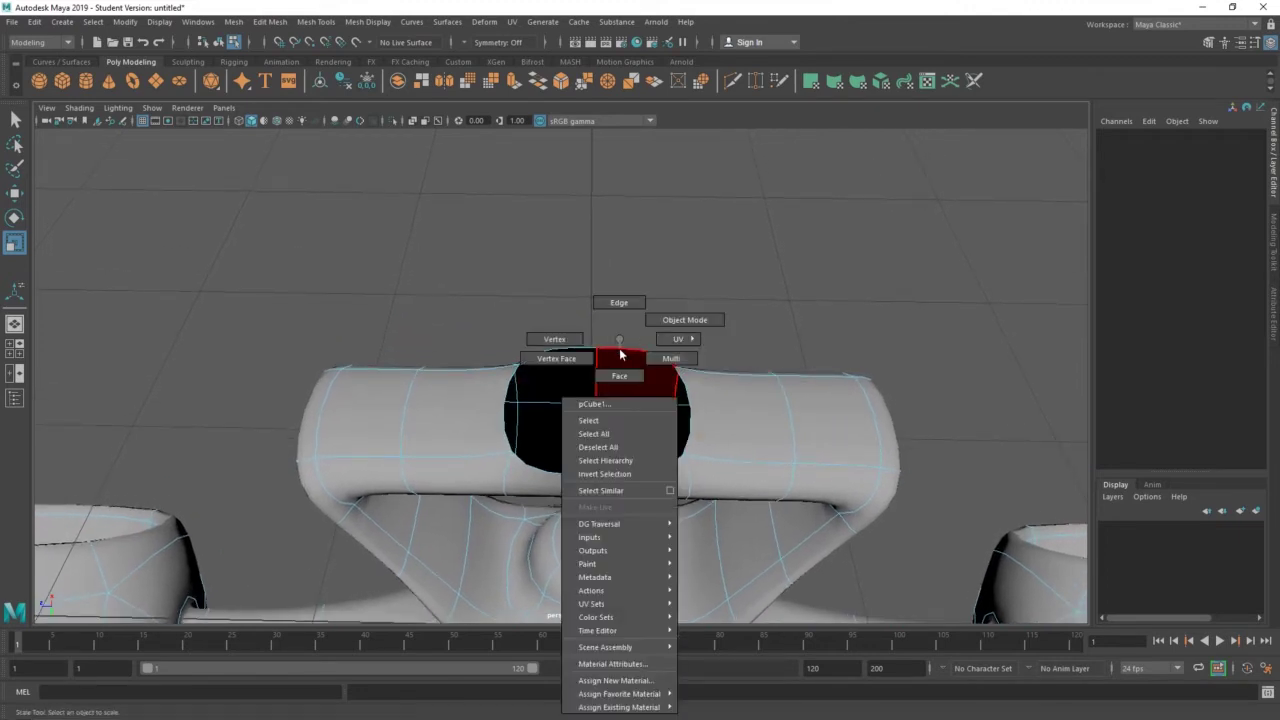
click(556, 340)
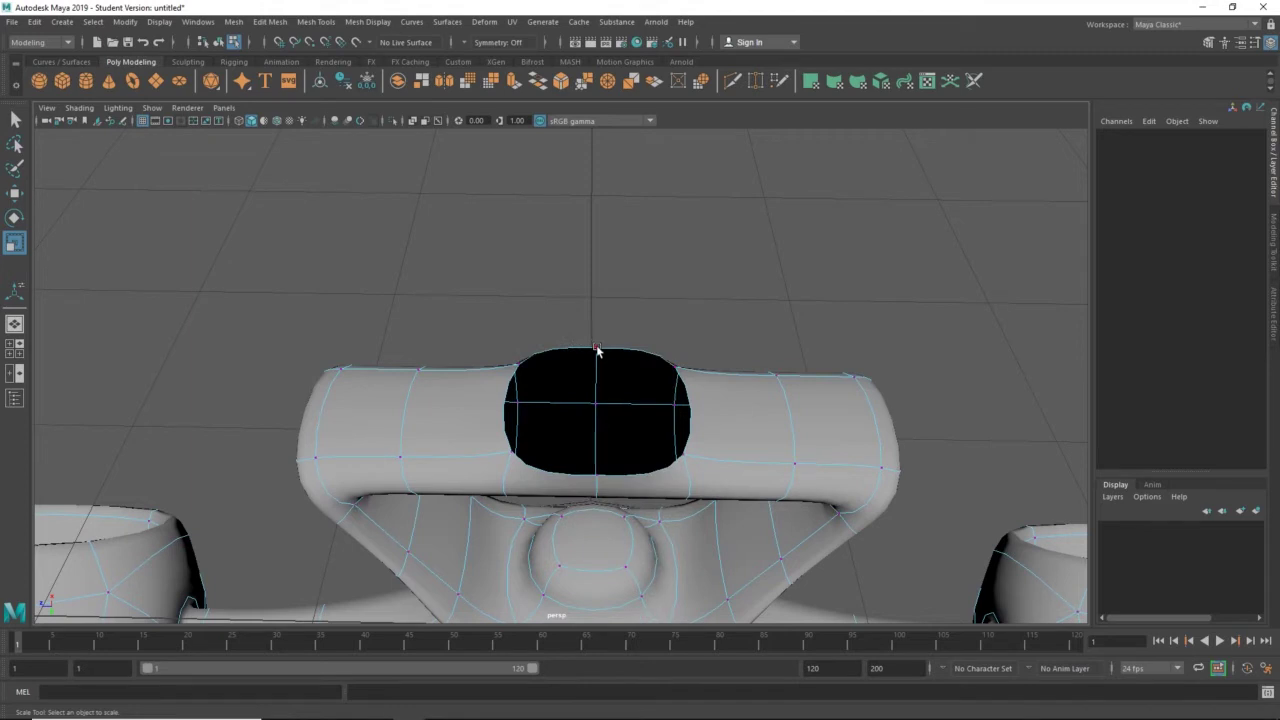
click(596, 476)
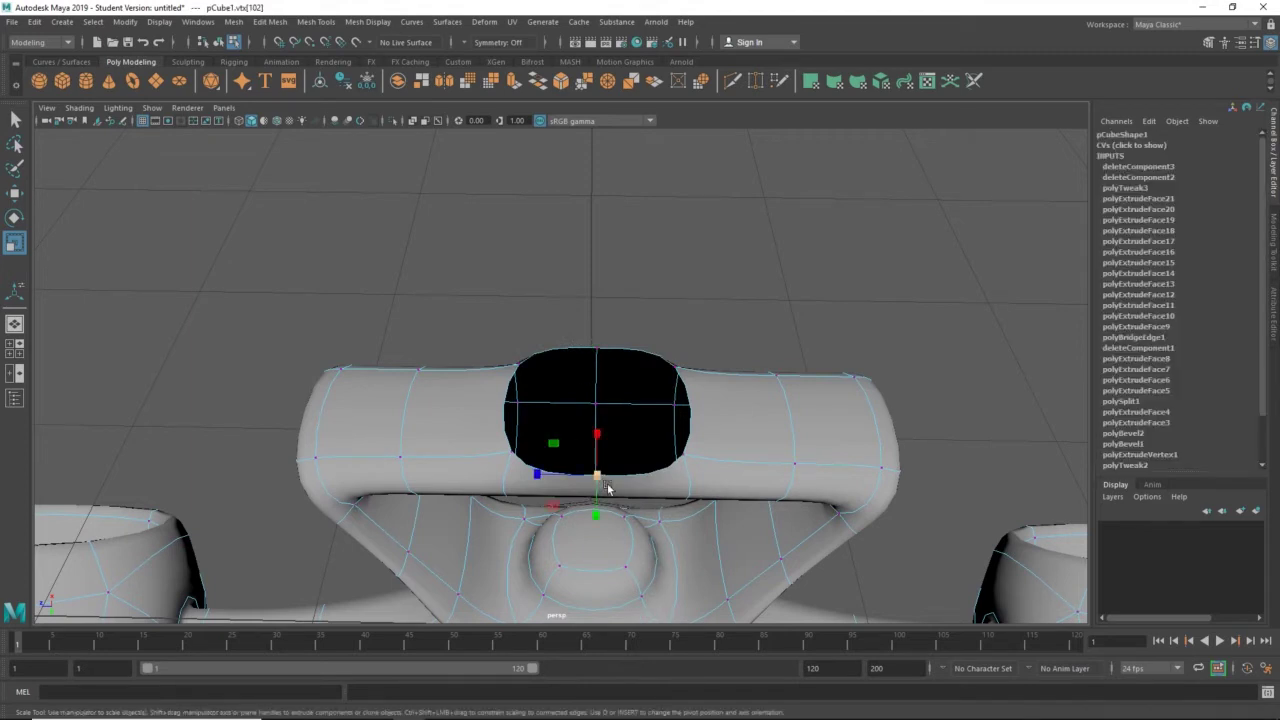
Target Weld the bottom middle vertex onto the top one, then inspect the split hole.
click(318, 22)
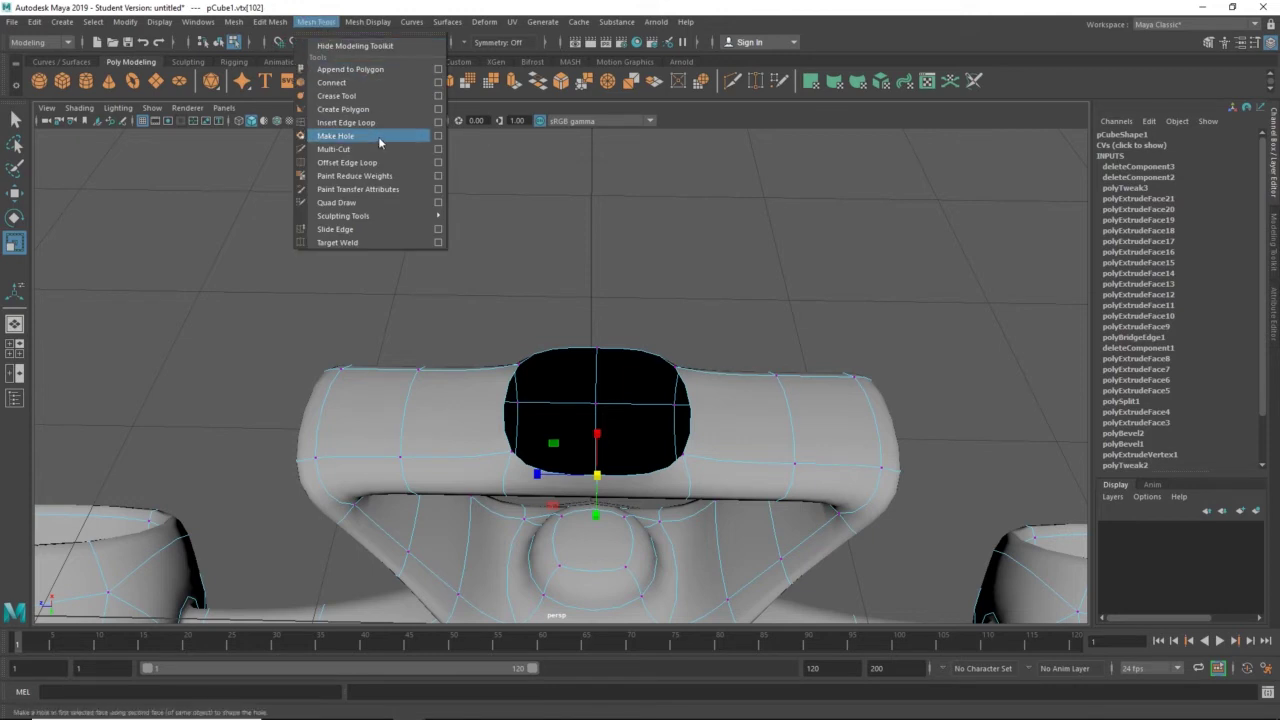
click(362, 243)
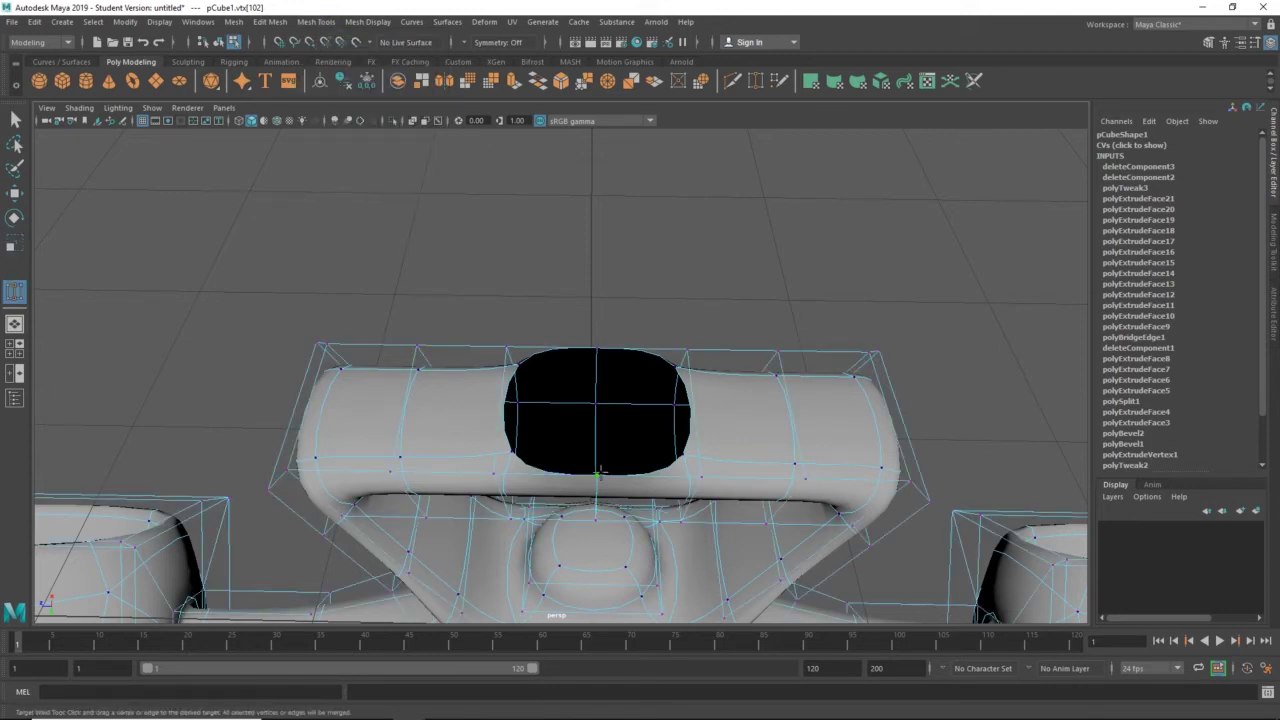
drag(597, 346, 598, 346)
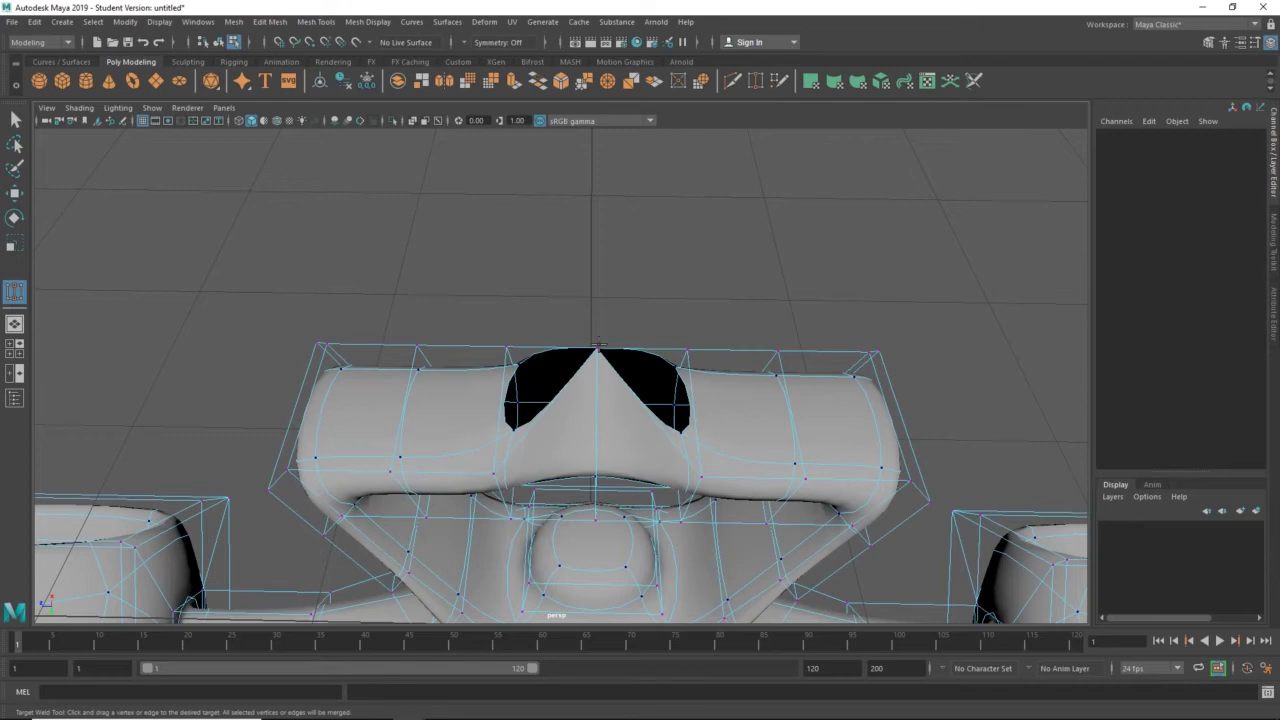
alt+drag(646, 418, 711, 234)
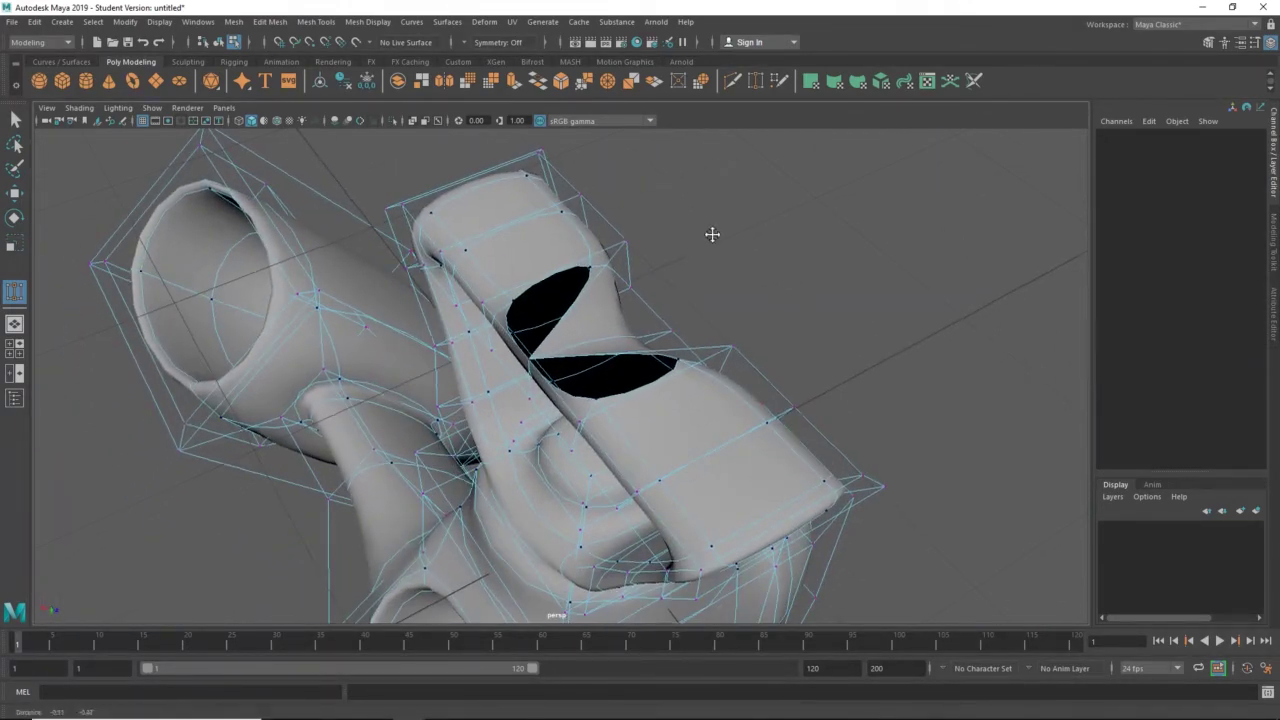
scroll(688, 286, up, 3)
scroll(688, 286, down, 2)
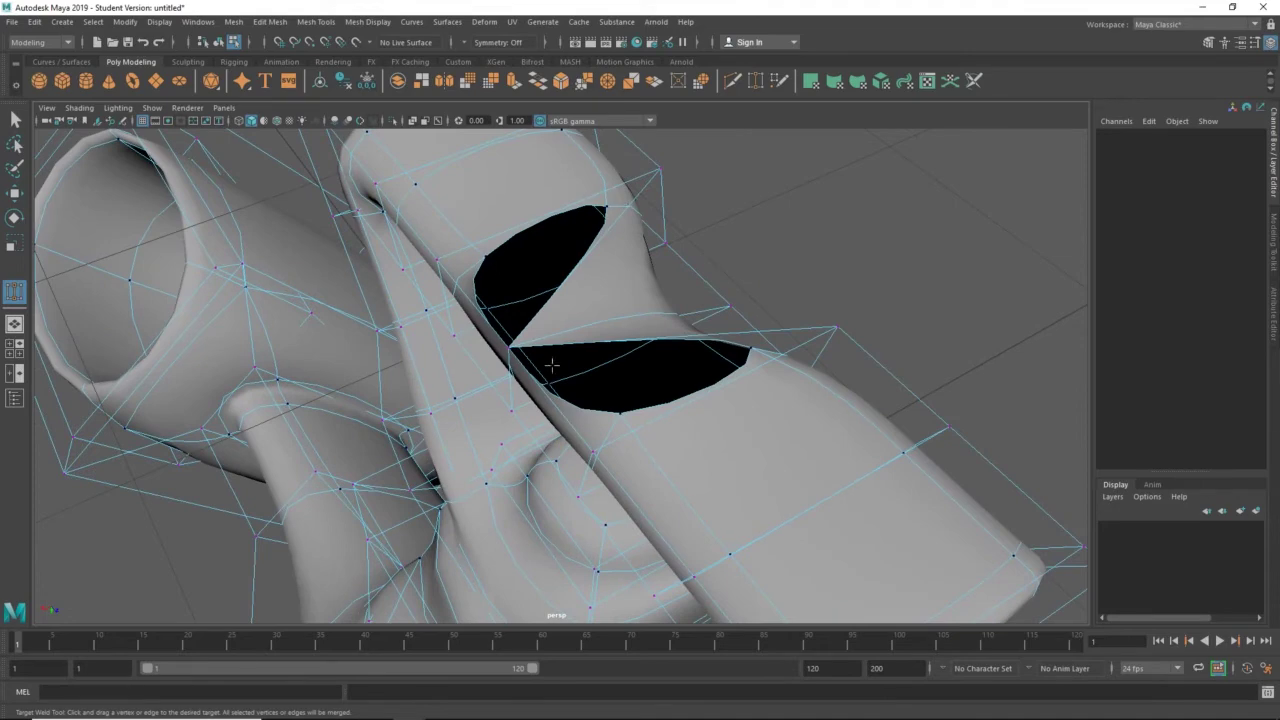
alt+drag(551, 366, 669, 319)
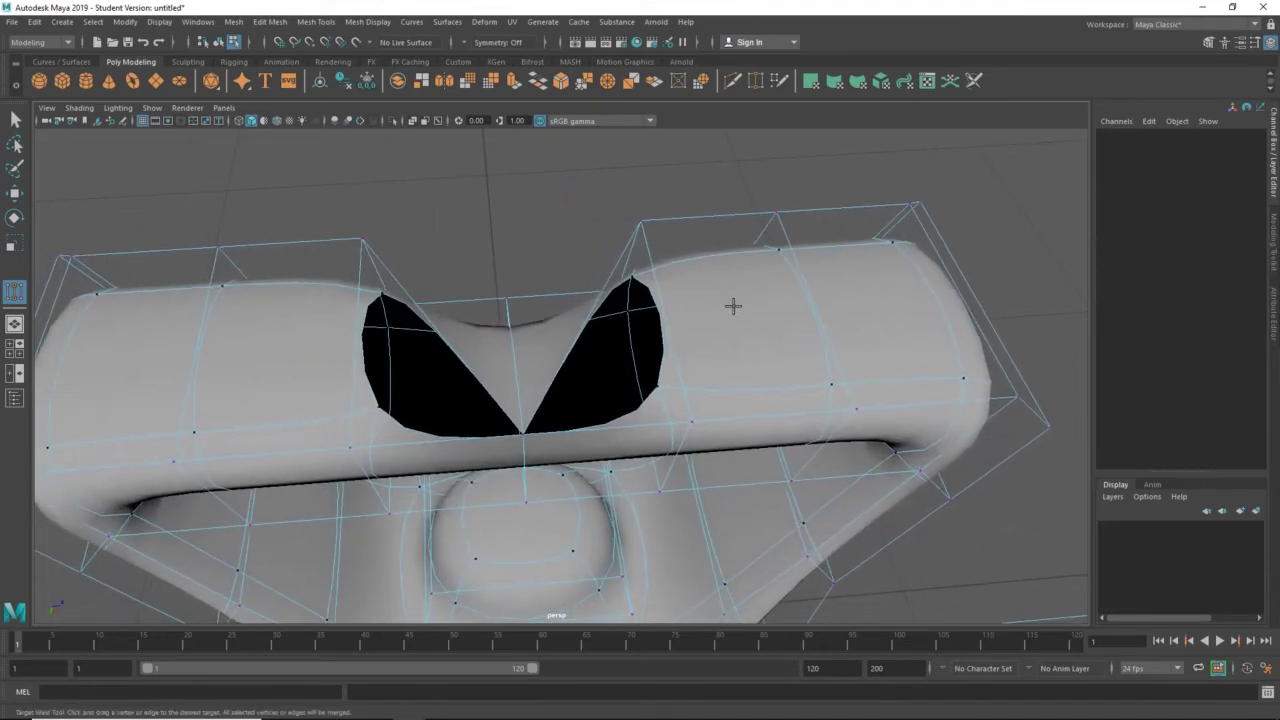
Turn off smooth preview and Target Weld each gap's top vertex onto the vertex below.
key(1)
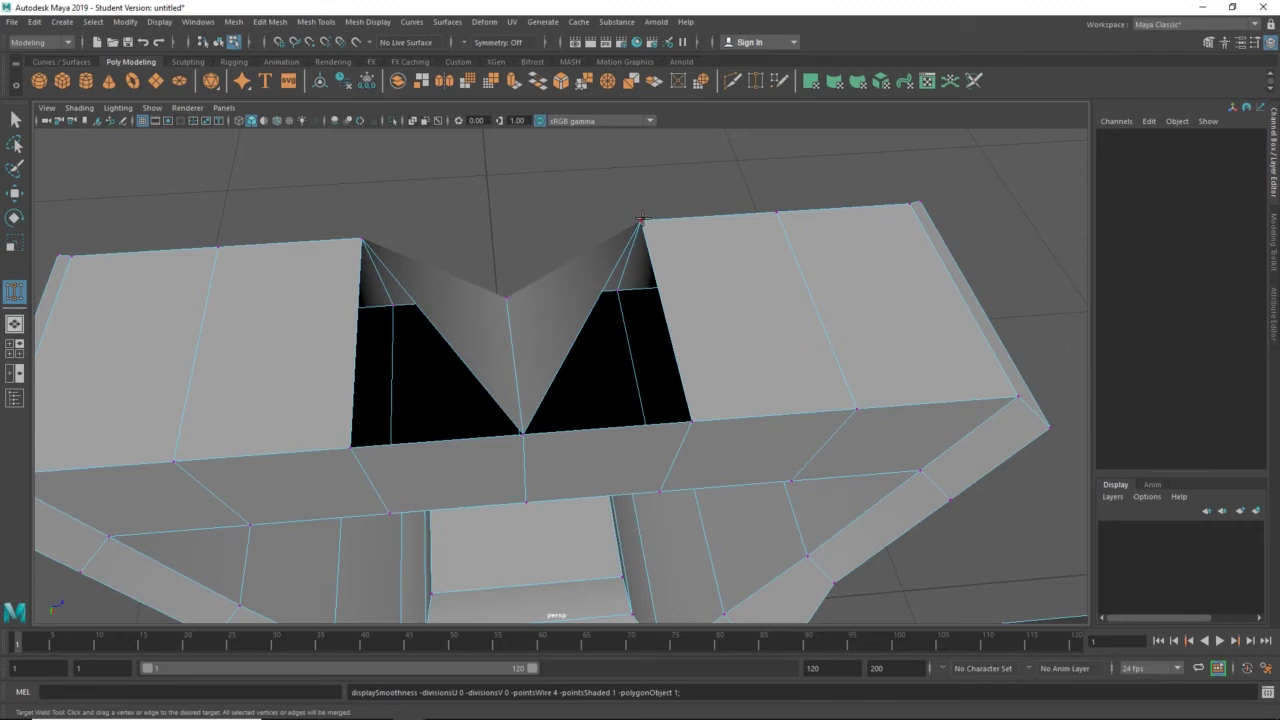
drag(641, 217, 691, 418)
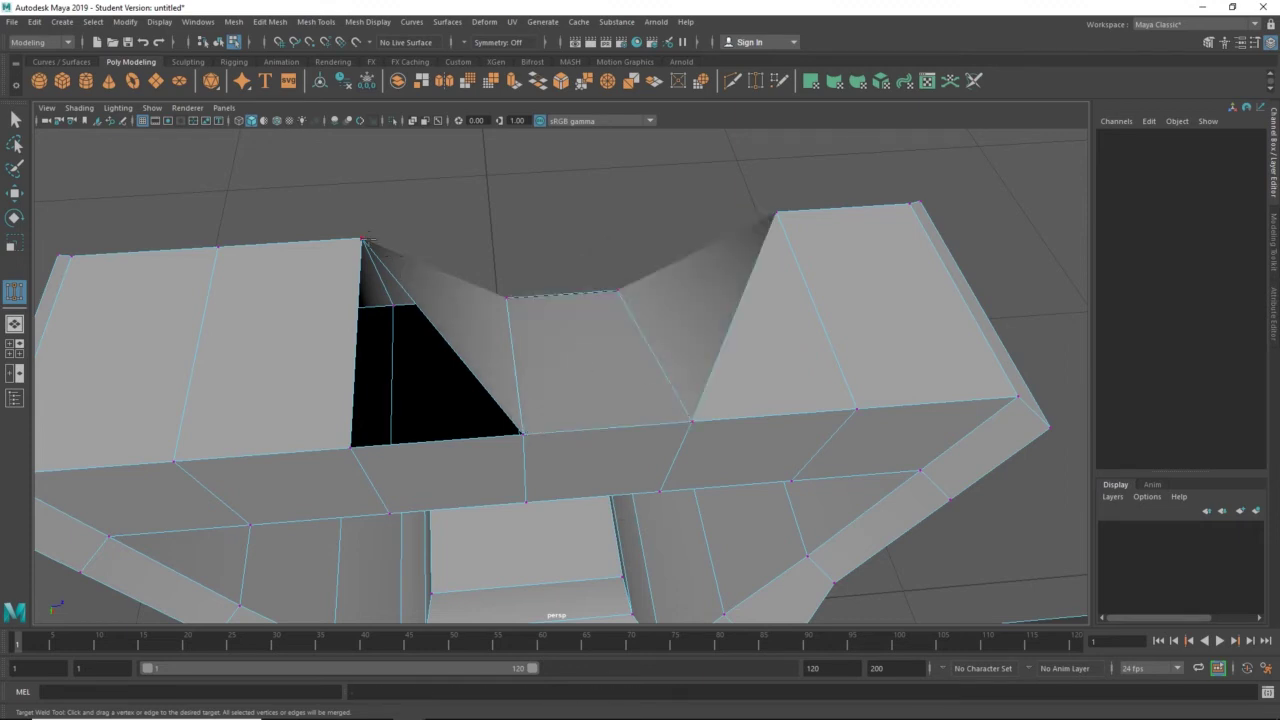
drag(363, 243, 346, 445)
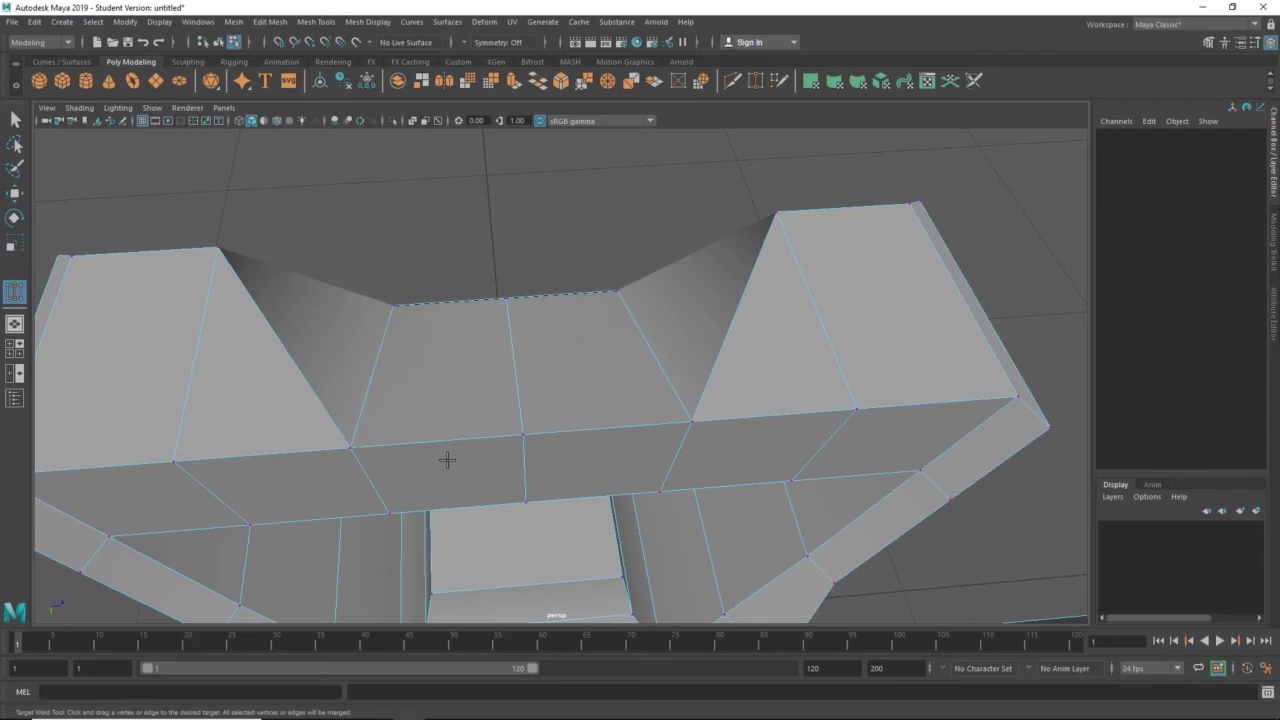
alt+drag(447, 460, 446, 297)
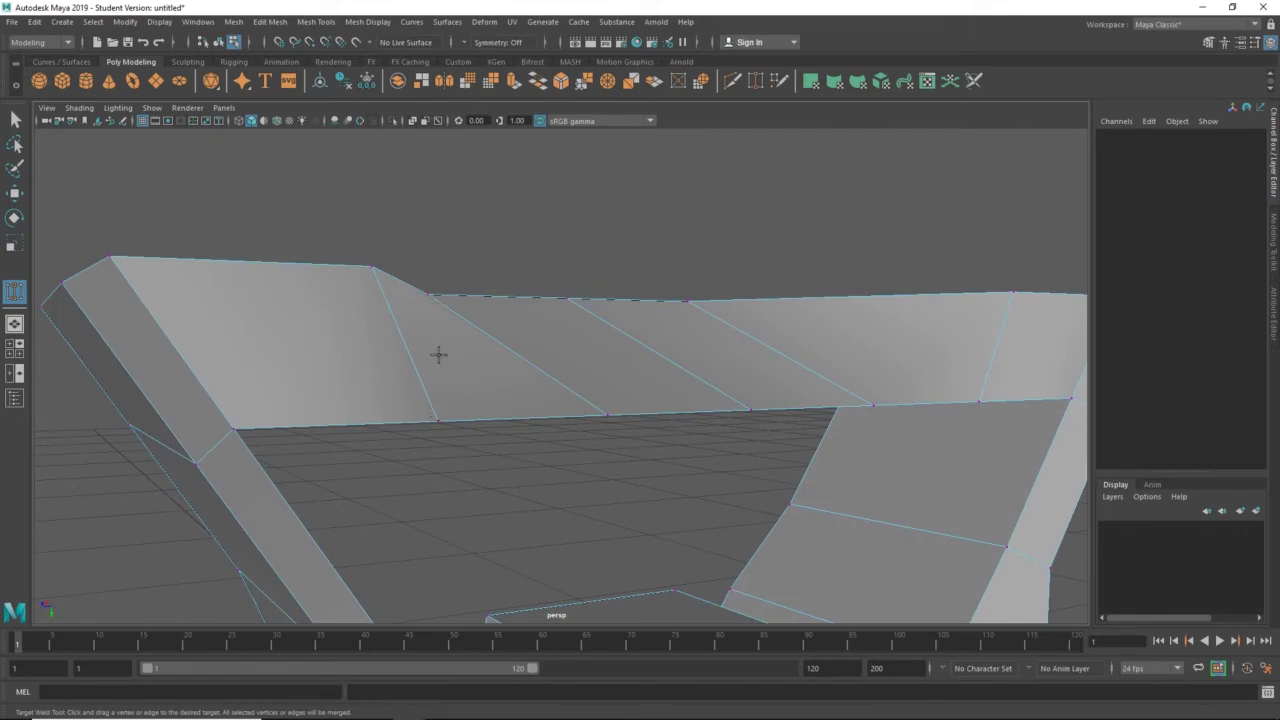
alt+drag(438, 354, 314, 429)
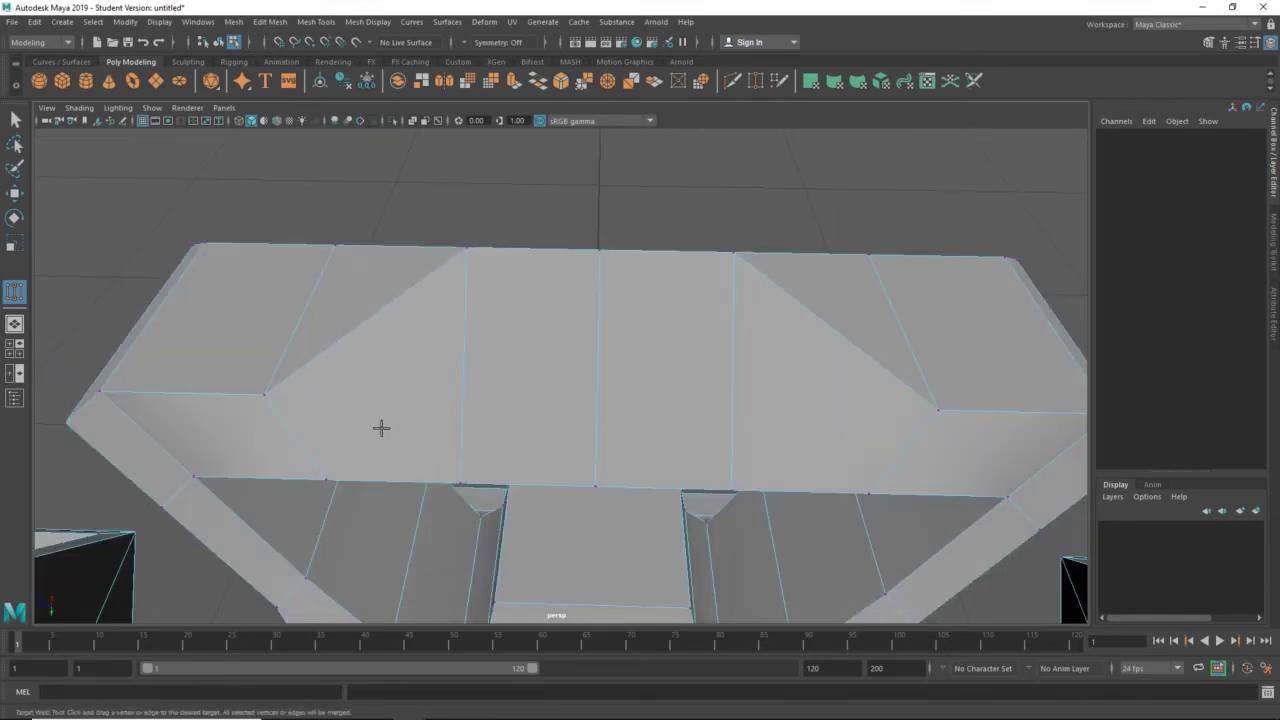
alt+drag(380, 404, 483, 391)
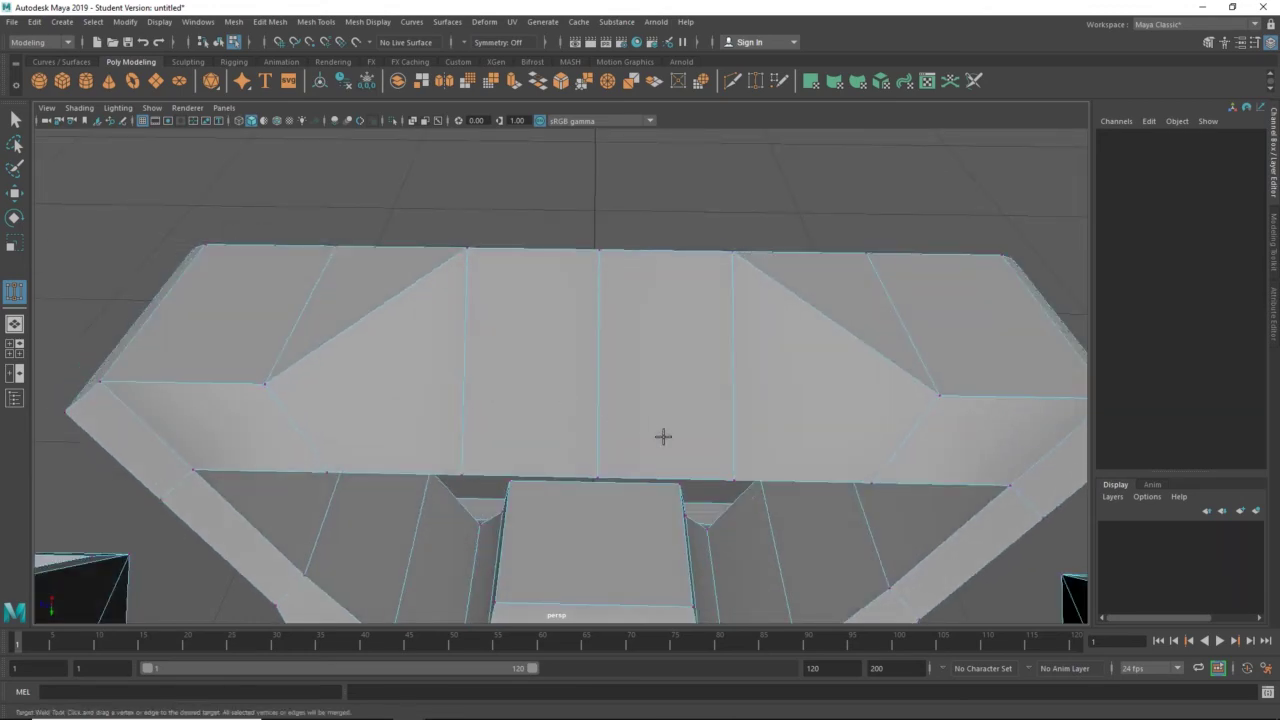
alt+drag(714, 391, 686, 386)
alt+drag(595, 399, 622, 354)
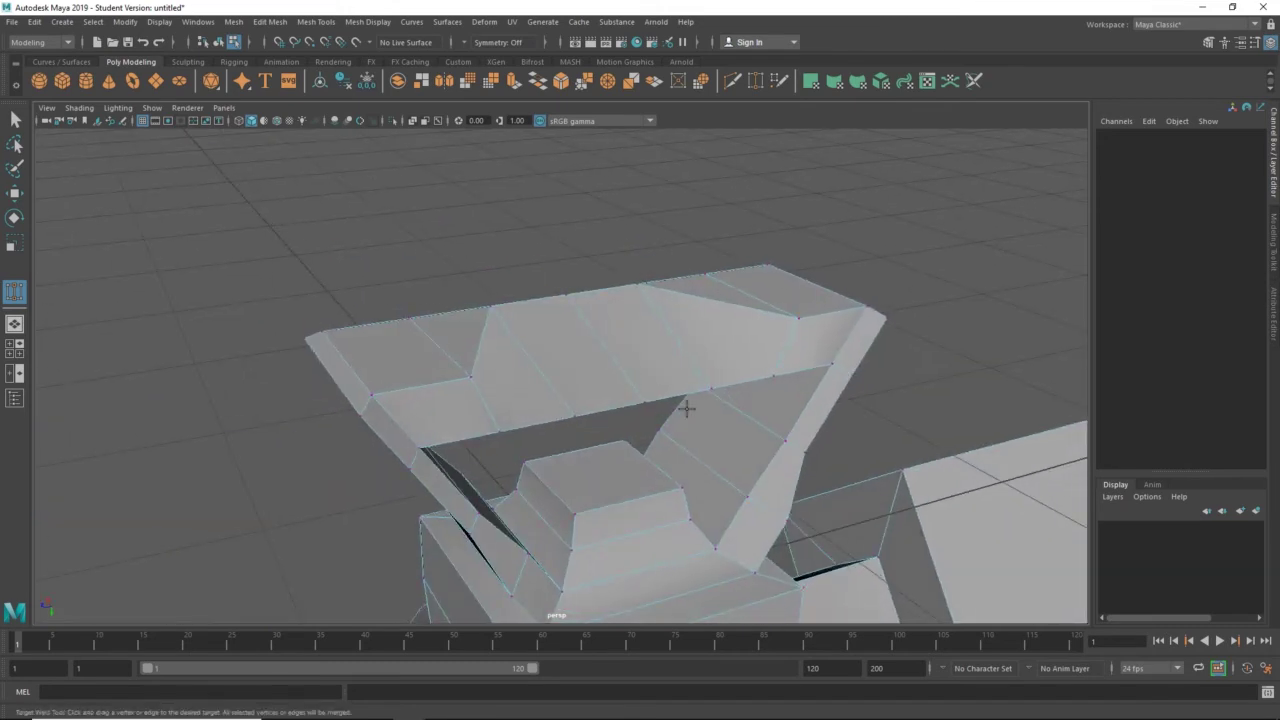
alt+drag(686, 408, 540, 423)
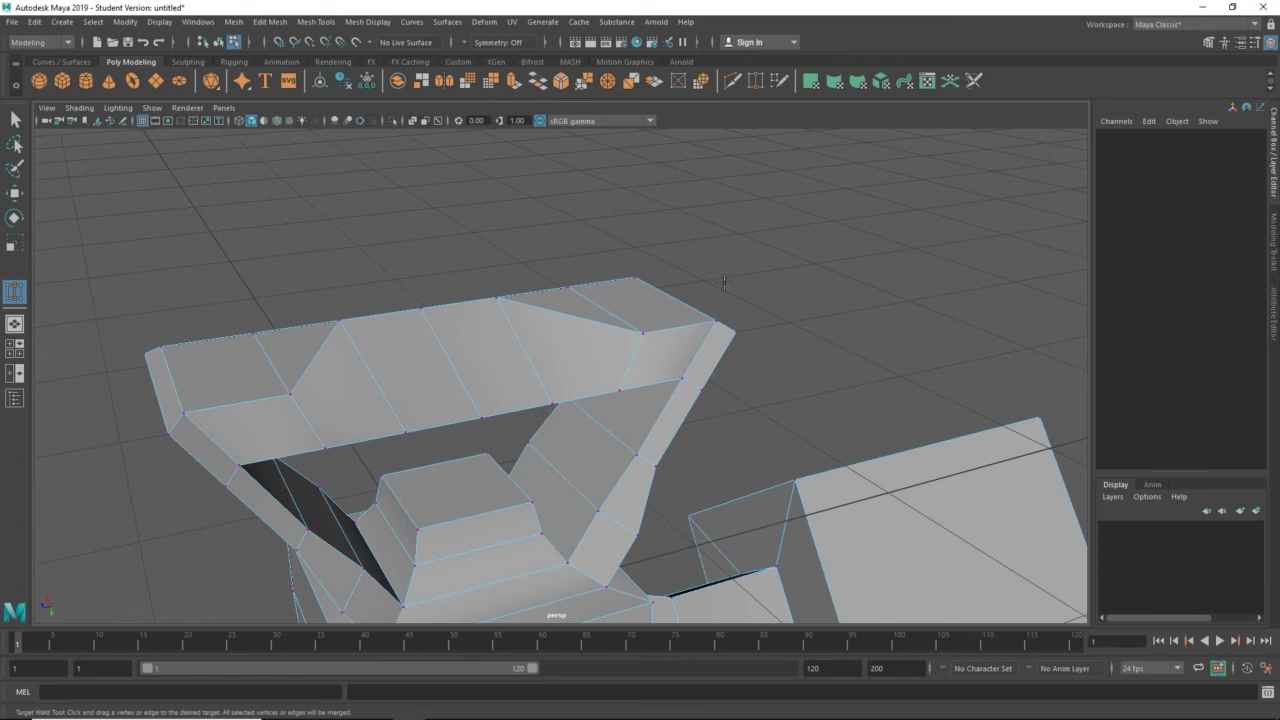
alt+drag(756, 387, 703, 377)
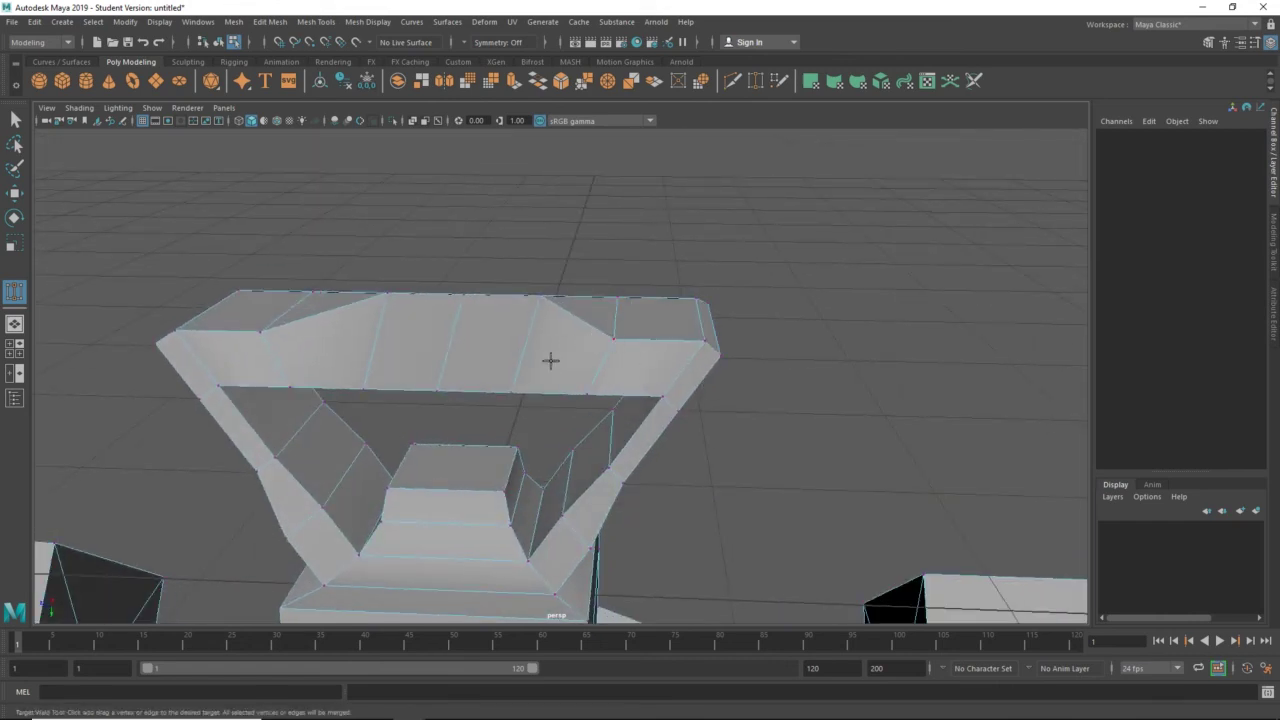
alt+drag(603, 317, 420, 340)
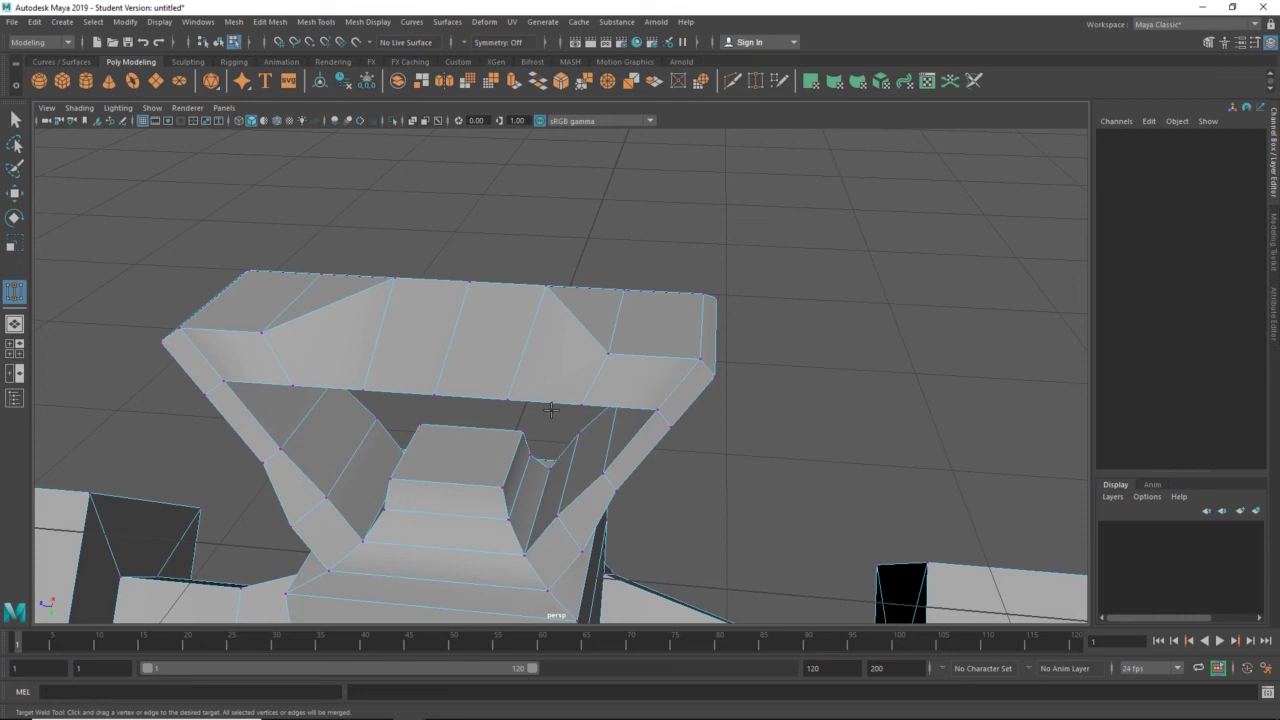